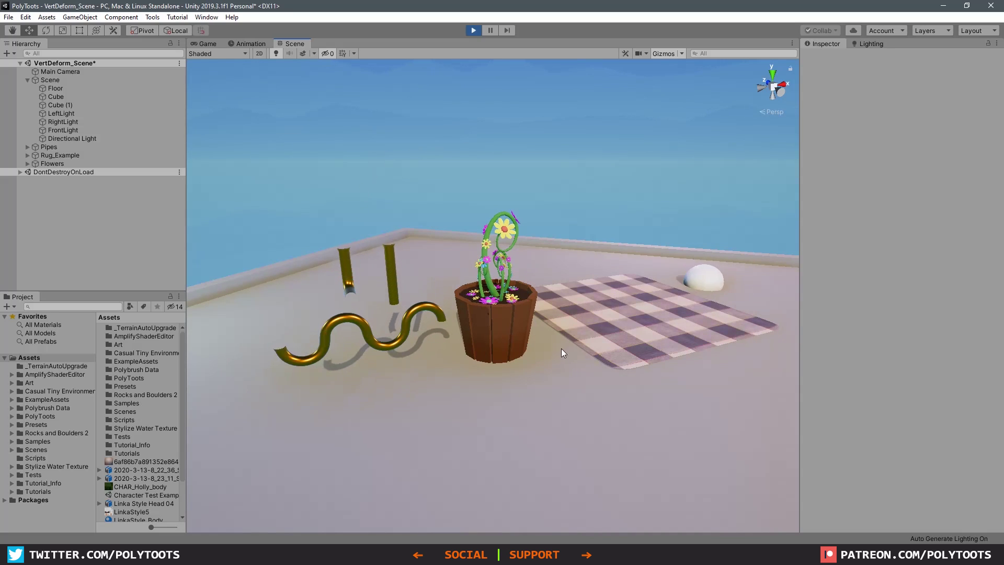
Examine the three gold pipes in the scene from closer angles, in and out of play mode.
{"action": "left_click", "coordinate": [437, 314]}
{"action": "key", "text": "f"}
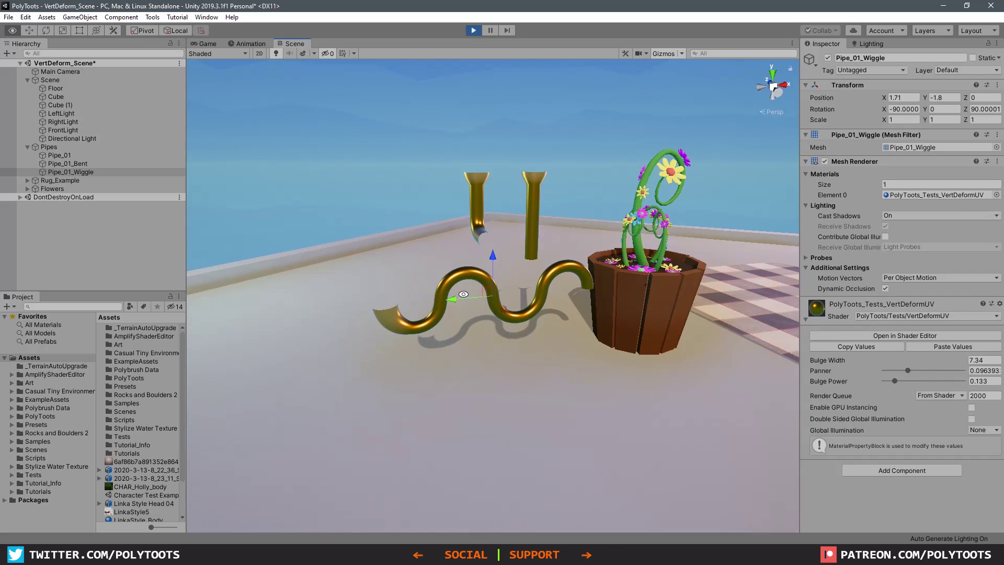
{"action": "right_click_drag", "start_coordinate": [463, 294], "coordinate": [602, 279], "text": "alt"}
{"action": "middle_click_drag", "start_coordinate": [602, 280], "coordinate": [573, 319], "text": "alt"}
{"action": "left_click_drag", "start_coordinate": [573, 319], "coordinate": [549, 282], "text": "alt"}
{"action": "left_click", "coordinate": [586, 221]}
{"action": "right_click_drag", "start_coordinate": [586, 220], "coordinate": [539, 204]}
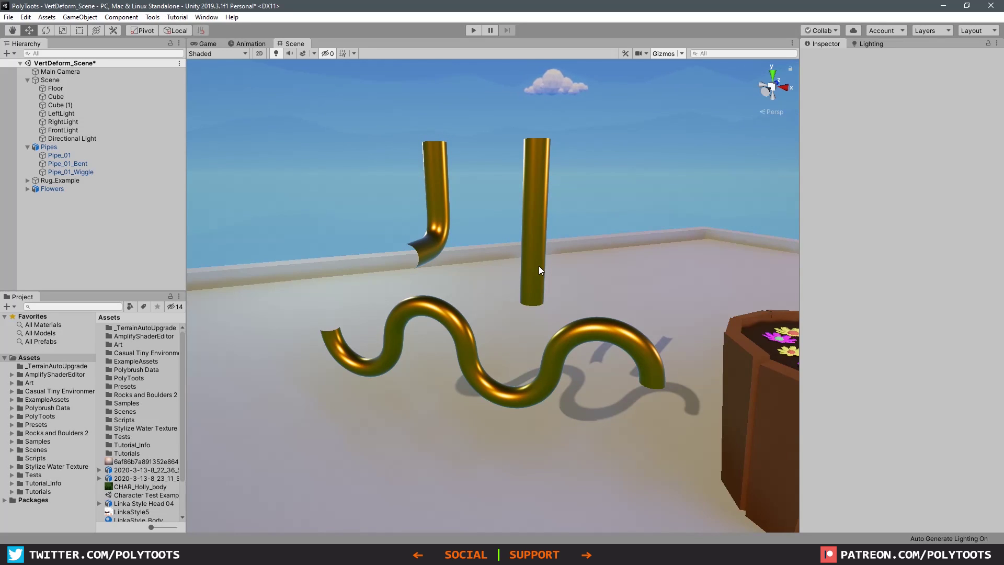
{"action": "key", "text": "ctrl+p"}
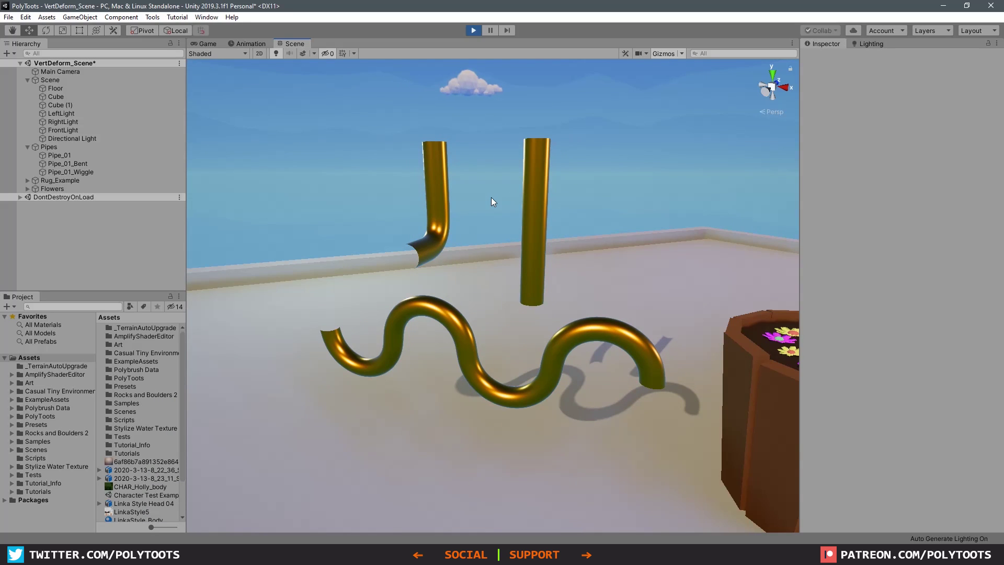
{"action": "left_click", "coordinate": [474, 31]}
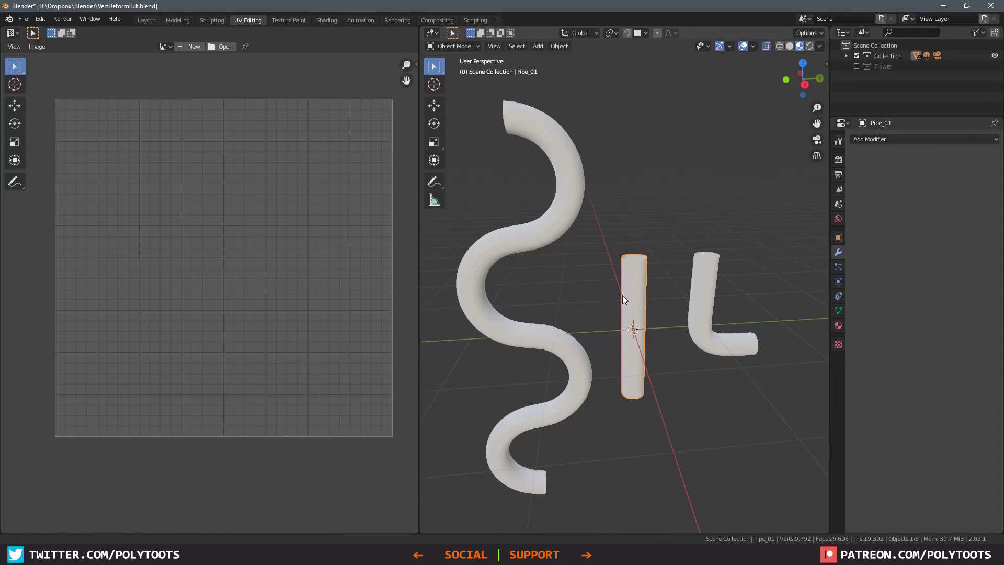
Switch to Blender and examine the bent pipe's UV layout beside the other pipe models.
{"action": "middle_click_drag", "start_coordinate": [623, 300], "coordinate": [581, 294]}
{"action": "key", "text": "Tab"}
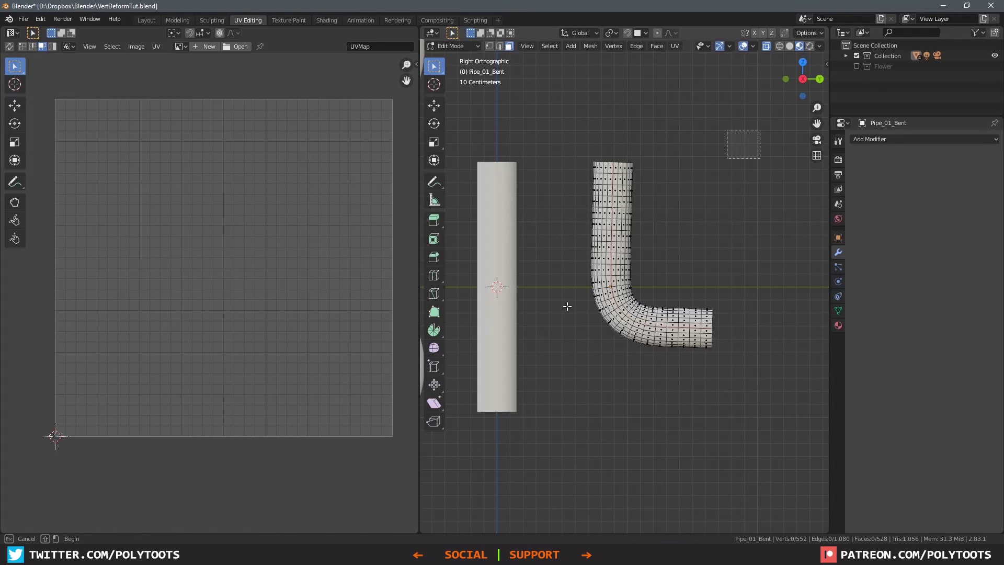
{"action": "key", "text": "a"}
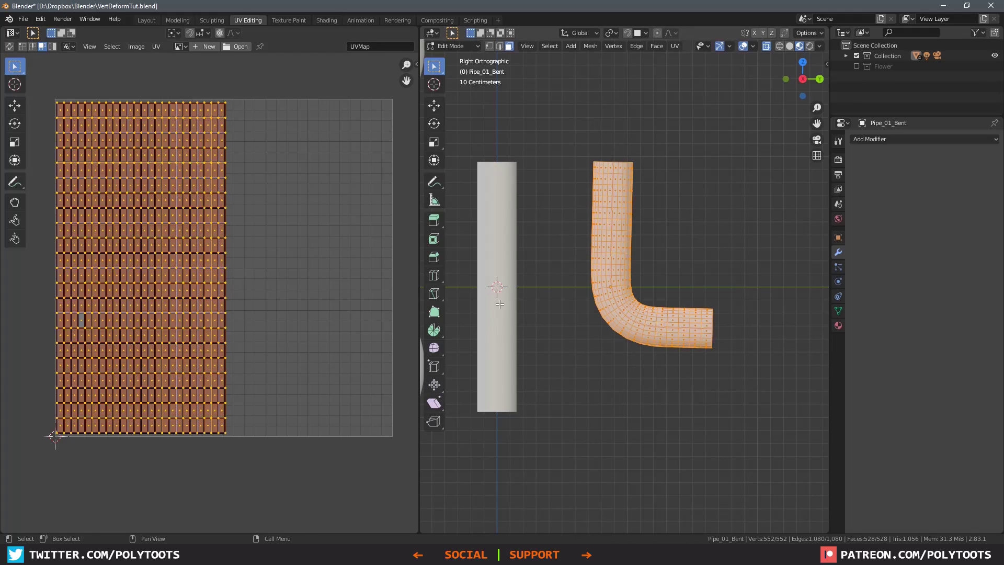
{"action": "middle_click_drag", "start_coordinate": [556, 224], "coordinate": [638, 219], "text": "shift"}
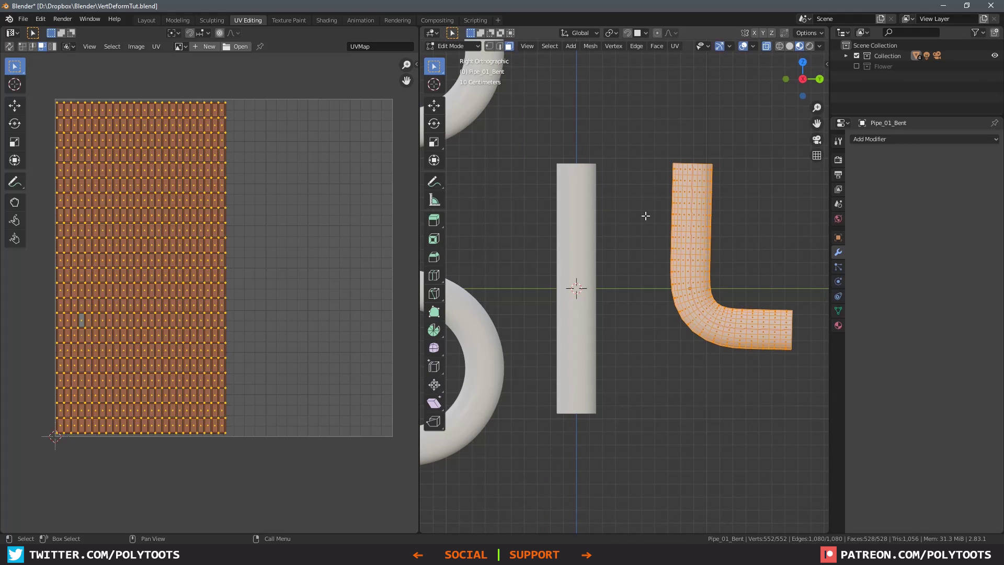
{"action": "key", "text": "Tab"}
{"action": "scroll", "coordinate": [651, 214], "scroll_direction": "down", "scroll_amount": 3}
{"action": "middle_click_drag", "start_coordinate": [624, 214], "coordinate": [647, 205], "text": "shift"}
{"action": "right_click_drag", "start_coordinate": [647, 205], "coordinate": [649, 212], "text": "alt"}
{"action": "middle_click_drag", "start_coordinate": [649, 211], "coordinate": [671, 232], "text": "alt"}
{"action": "mouse_move", "coordinate": [664, 253]}
{"action": "left_mouse_down", "text": "alt"}
{"action": "mouse_move", "coordinate": [618, 284]}
{"action": "mouse_move", "coordinate": [654, 262]}
{"action": "left_mouse_up", "text": "alt"}
{"action": "left_click", "coordinate": [517, 242]}
{"action": "key", "text": "Tab"}
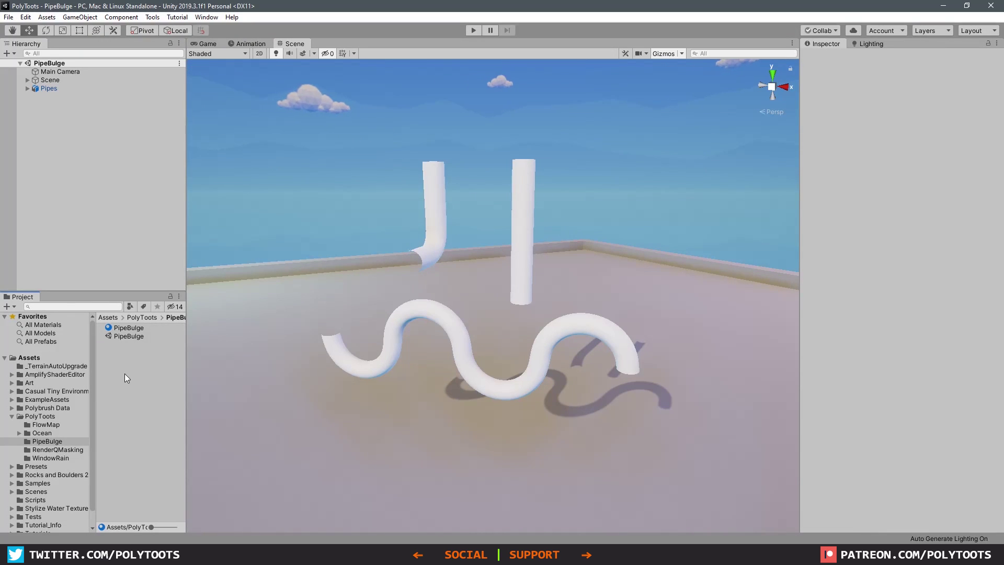
Create an Amplify surface shader named PT_PipeBulge in the project's PipeBulge folder.
{"action": "left_click", "coordinate": [108, 374]}
{"action": "right_click", "coordinate": [107, 370]}
{"action": "mouse_move", "coordinate": [184, 112]}
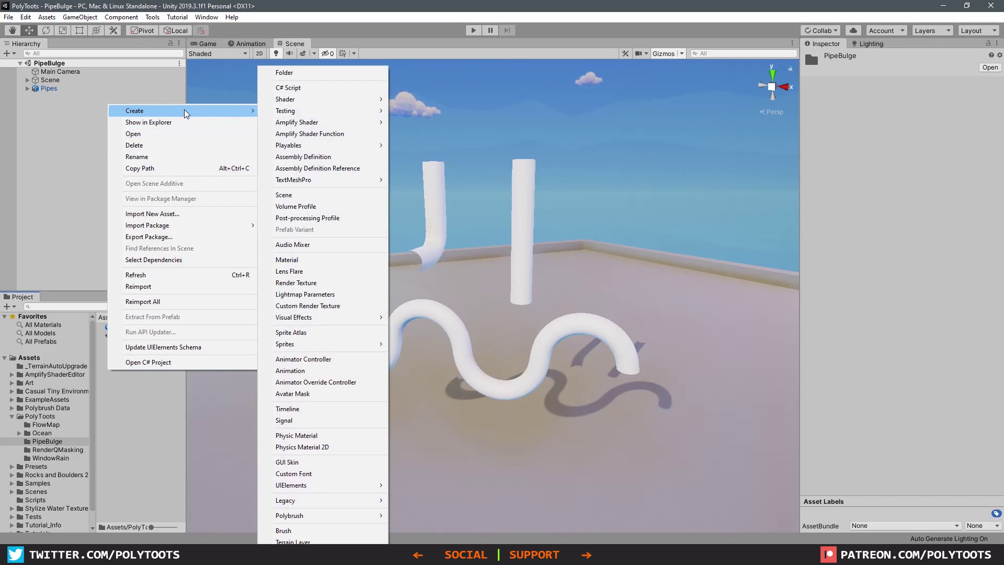
{"action": "mouse_move", "coordinate": [322, 123]}
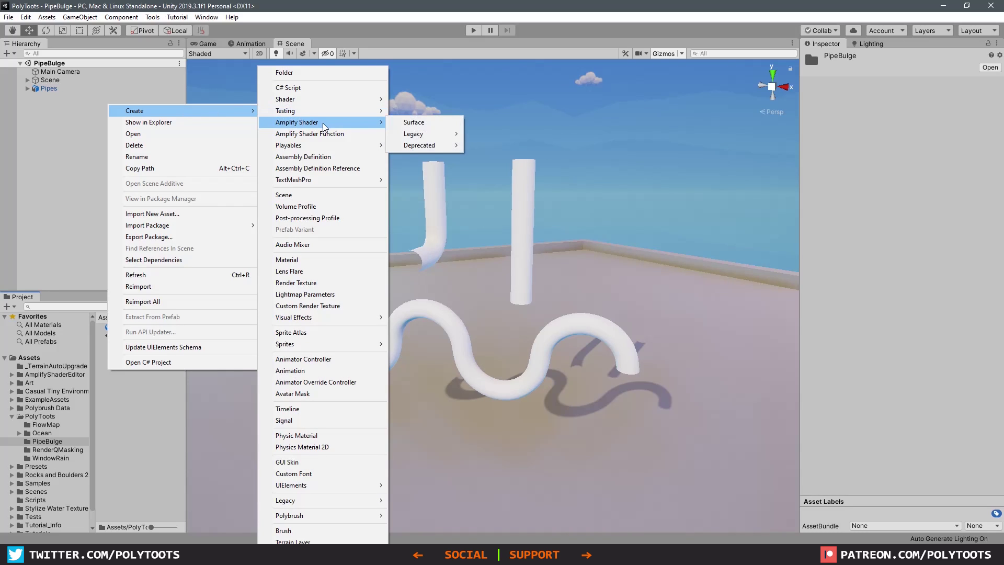
{"action": "left_click", "coordinate": [438, 122]}
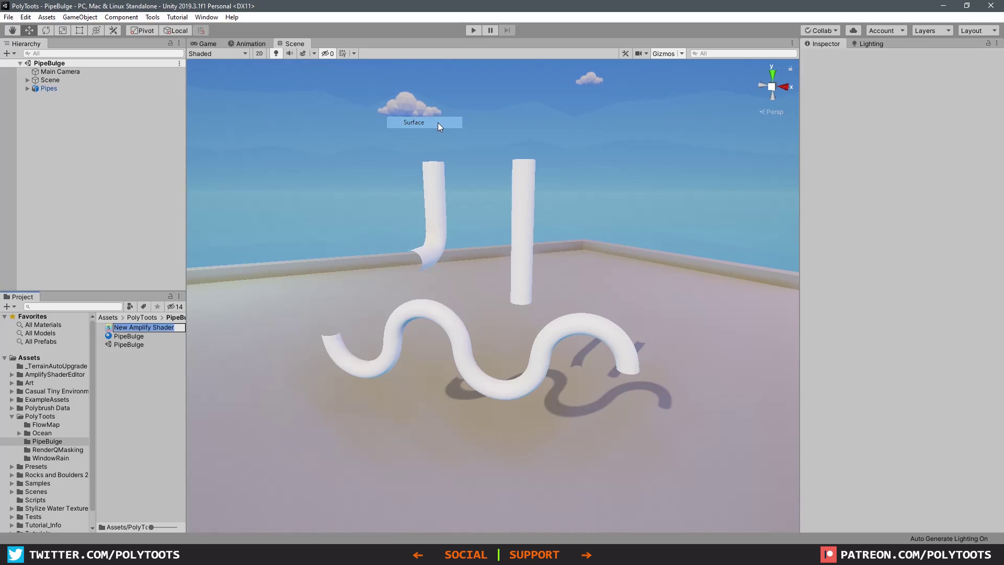
{"action": "type", "text": "PT_PipeBulge"}
{"action": "key", "text": "Return"}
Set the shader name to PolyToots/PipeBulge in the output node's settings.
{"action": "left_click", "coordinate": [216, 103]}
{"action": "type", "text": "PolyToots/"}
{"action": "key", "text": "Delete"}
{"action": "key", "text": "Delete"}
{"action": "key", "text": "Delete"}
{"action": "left_click", "coordinate": [403, 163]}
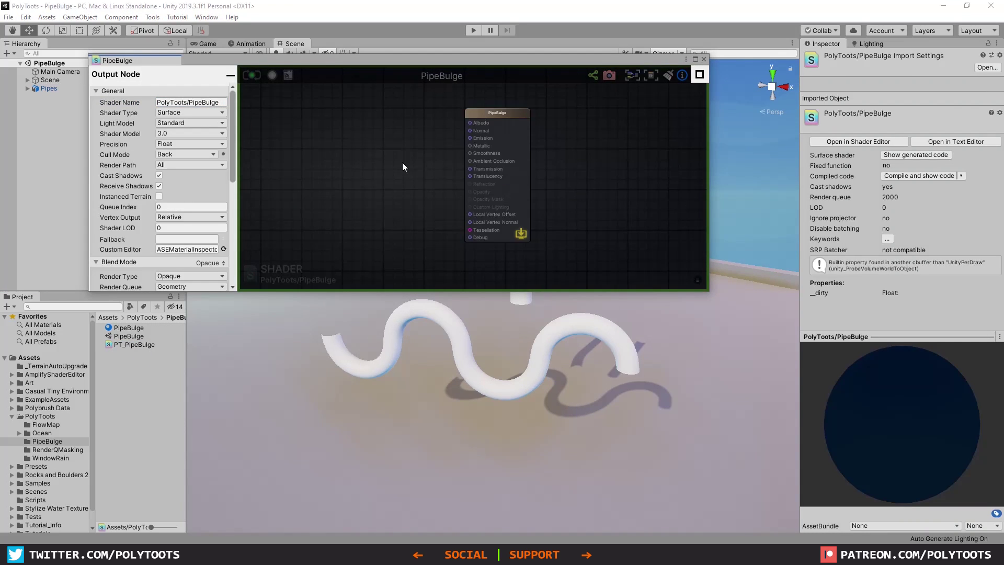
Maximize the shader editor and add a Texture Coordinates node well away from the output node.
{"action": "left_click", "coordinate": [695, 59]}
{"action": "left_click", "coordinate": [455, 195]}
{"action": "left_click_drag", "start_coordinate": [484, 199], "coordinate": [290, 140]}
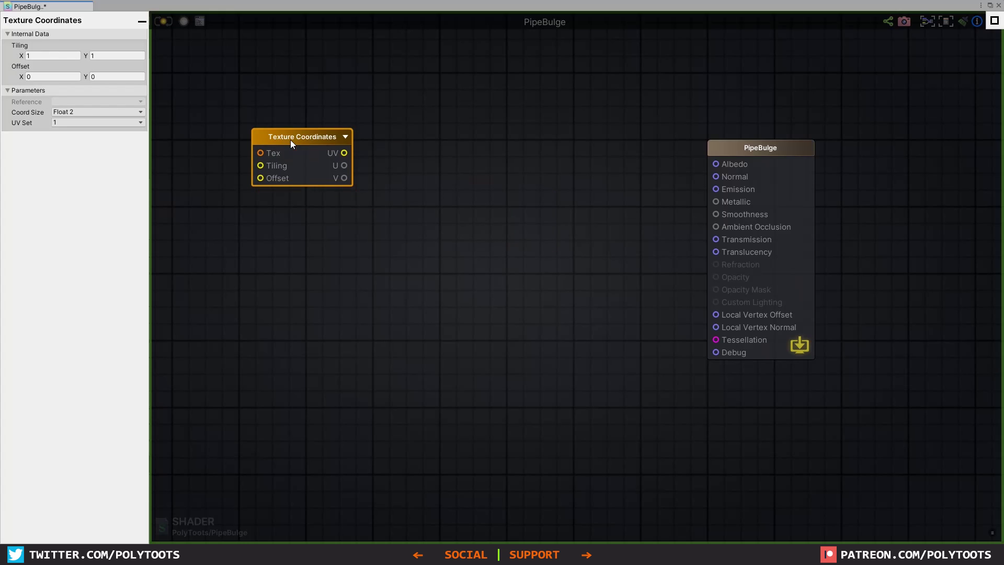
{"action": "key", "text": "space"}
{"action": "type", "text": "uv"}
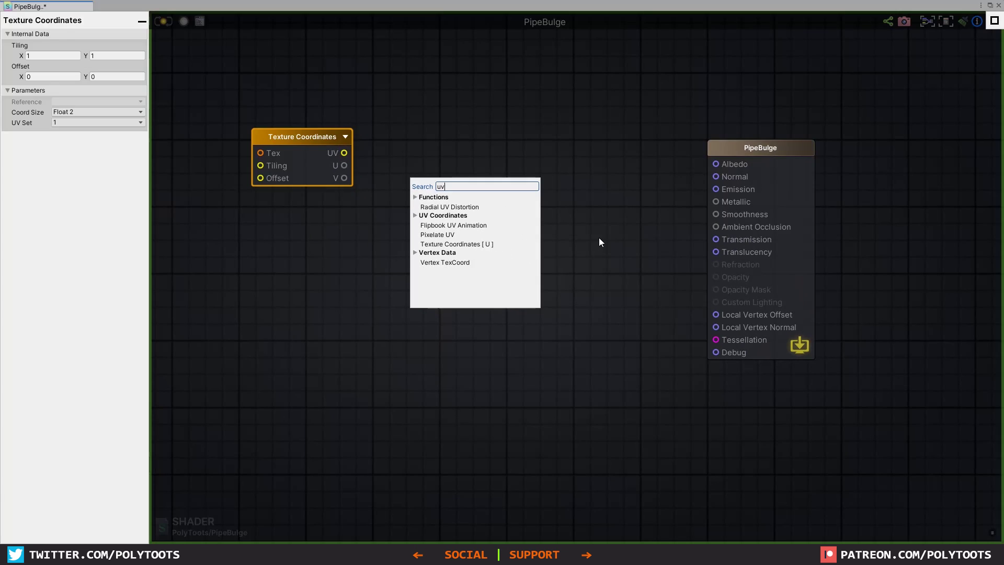
{"action": "left_click", "coordinate": [599, 238]}
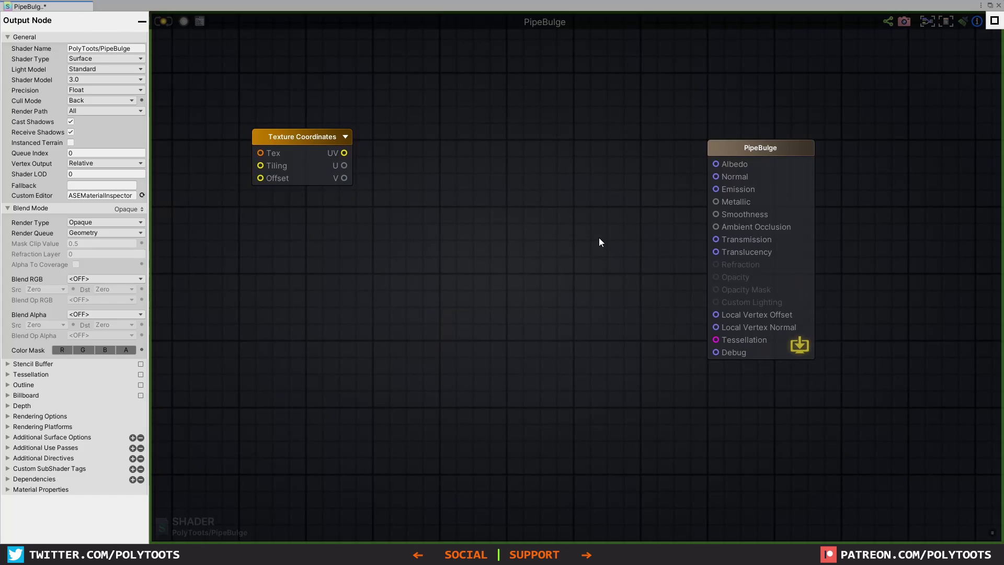
Add a Subtract node and connect the V output of Texture Coordinates to its B input.
{"action": "key", "text": "s"}
{"action": "left_click", "coordinate": [434, 176]}
{"action": "left_click_drag", "start_coordinate": [457, 181], "coordinate": [443, 152]}
{"action": "left_click", "coordinate": [344, 165]}
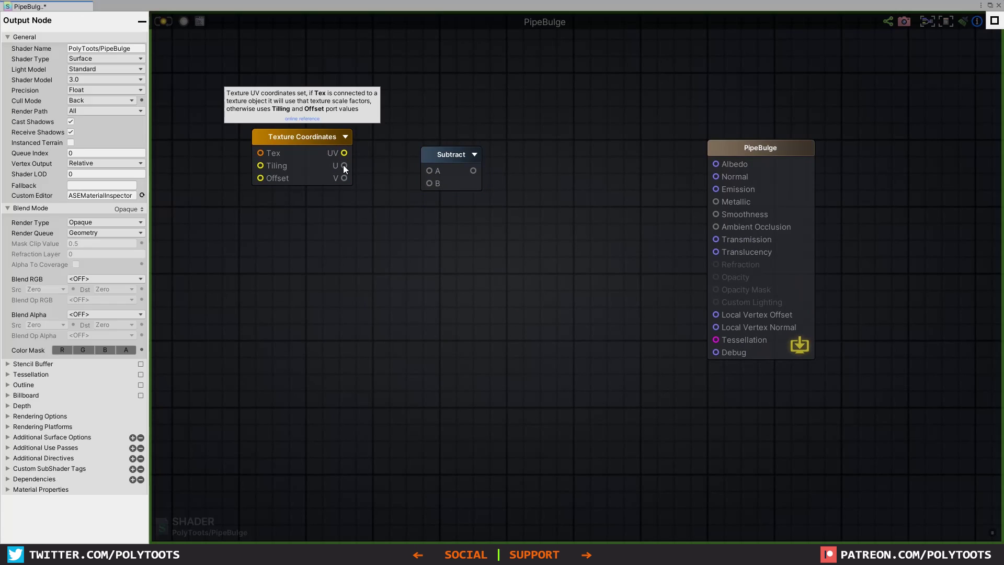
{"action": "left_click_drag", "start_coordinate": [344, 178], "coordinate": [427, 182]}
{"action": "left_click_drag", "start_coordinate": [312, 137], "coordinate": [304, 225]}
Add a Float node above Texture Coordinates and connect it to the Subtract node's A input.
{"action": "left_click", "coordinate": [332, 171]}
{"action": "middle_click_drag", "start_coordinate": [332, 171], "coordinate": [374, 217]}
{"action": "left_click", "coordinate": [316, 140]}
{"action": "left_click_drag", "start_coordinate": [362, 160], "coordinate": [471, 217]}
{"action": "left_click_drag", "start_coordinate": [344, 143], "coordinate": [322, 187]}
Turn on the node previews and set the Float node's default value to 0.45.
{"action": "left_click", "coordinate": [575, 284]}
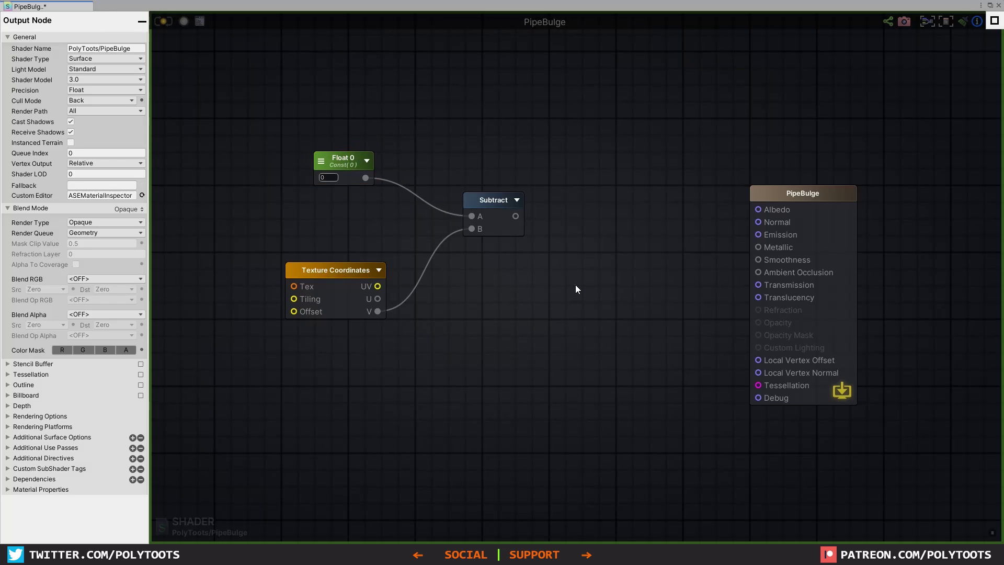
{"action": "key", "text": "p"}
{"action": "left_click_drag", "start_coordinate": [488, 219], "coordinate": [478, 207]}
{"action": "left_click_drag", "start_coordinate": [349, 151], "coordinate": [336, 137]}
{"action": "mouse_move", "coordinate": [58, 103]}
{"action": "left_mouse_down"}
{"action": "mouse_move", "coordinate": [79, 100]}
{"action": "mouse_move", "coordinate": [30, 99]}
{"action": "mouse_move", "coordinate": [63, 98]}
{"action": "mouse_move", "coordinate": [32, 98]}
{"action": "mouse_move", "coordinate": [48, 97]}
{"action": "left_mouse_up"}
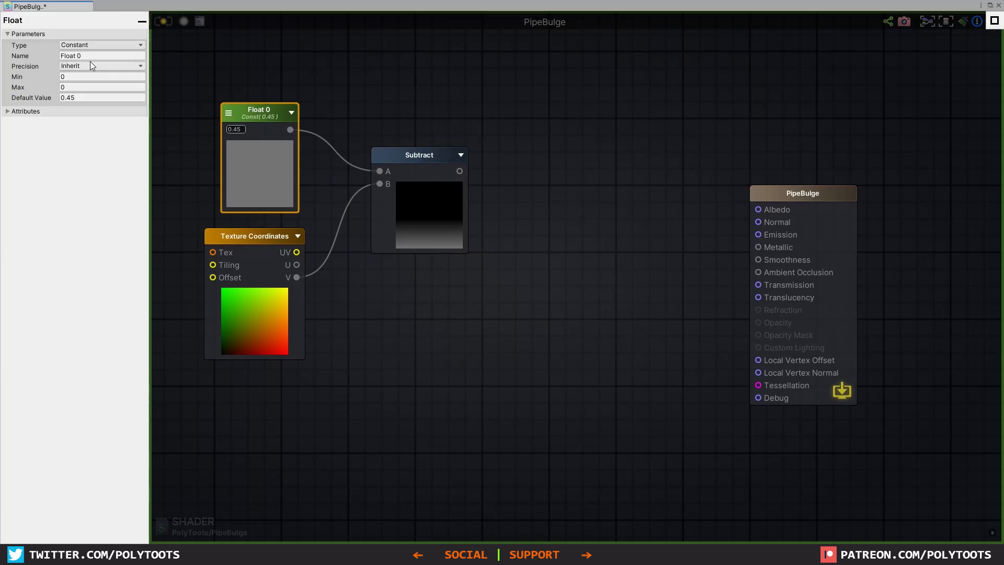
Rename the Float node to Panner and set its maximum to 1.
{"action": "left_click", "coordinate": [90, 56]}
{"action": "type", "text": "Panner"}
{"action": "left_click", "coordinate": [81, 87]}
{"action": "type", "text": "1"}
{"action": "key", "text": "Tab"}
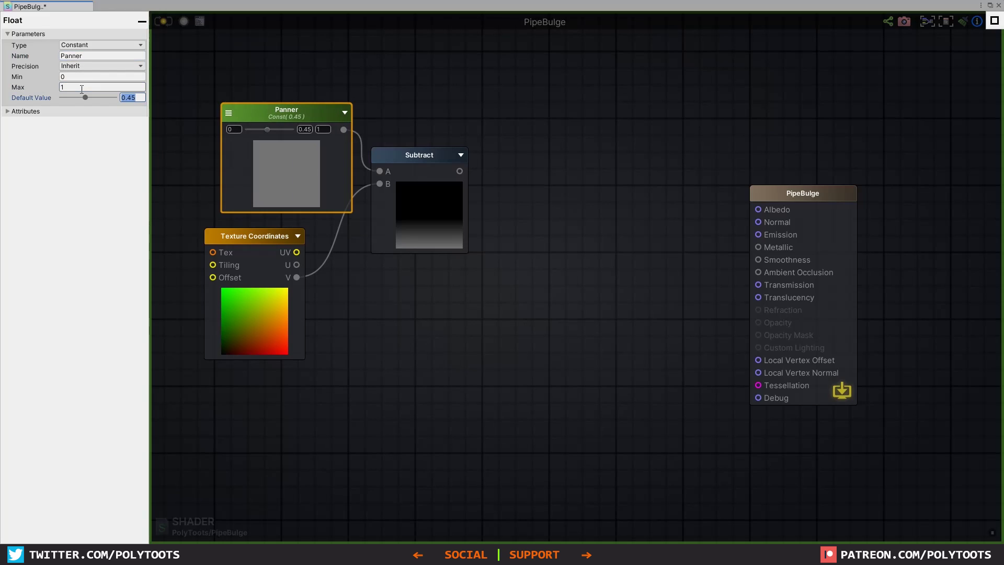
{"action": "left_click_drag", "start_coordinate": [282, 114], "coordinate": [257, 110]}
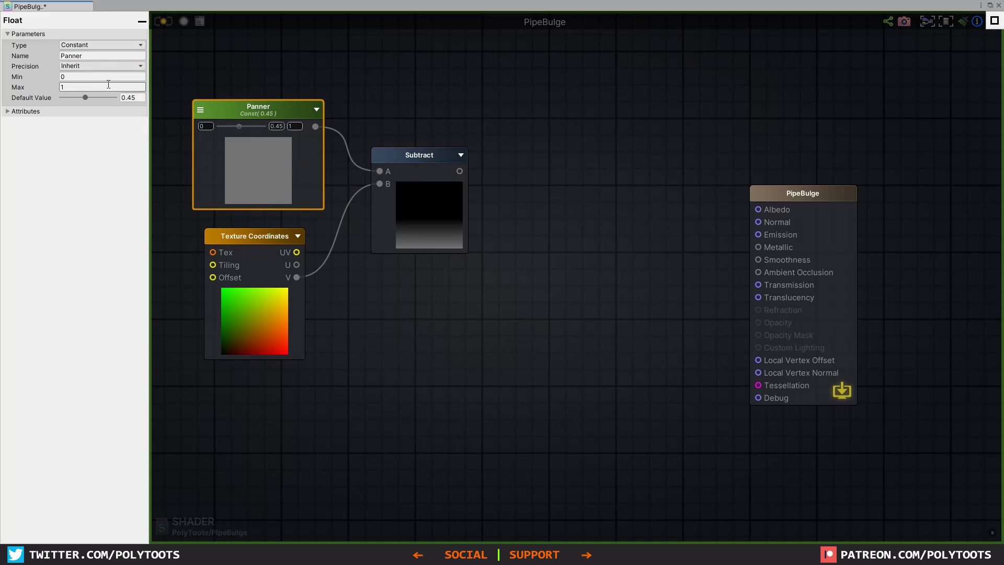
Add a Multiply node and connect the Subtract output to its A input.
{"action": "left_click", "coordinate": [497, 184]}
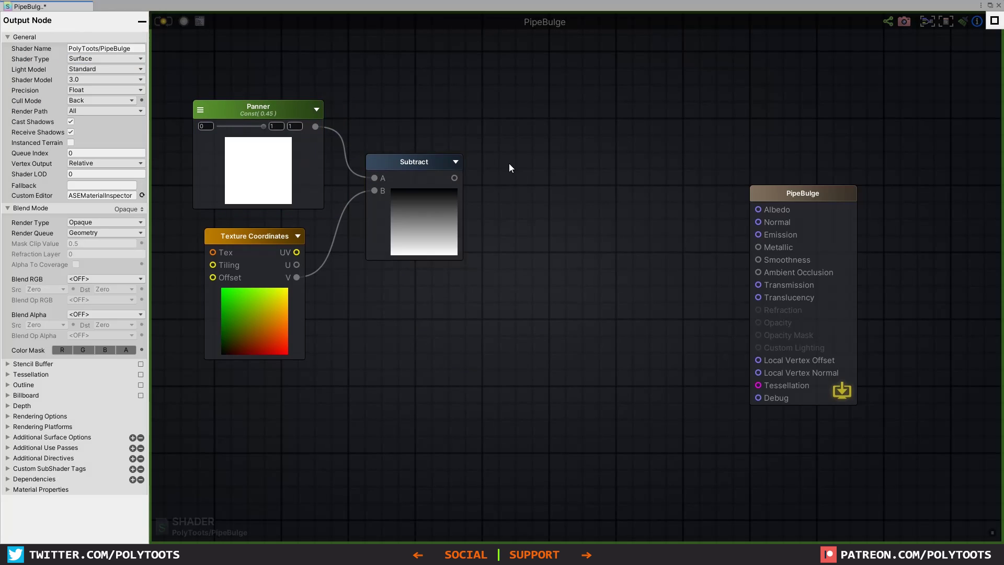
{"action": "left_click", "coordinate": [510, 164]}
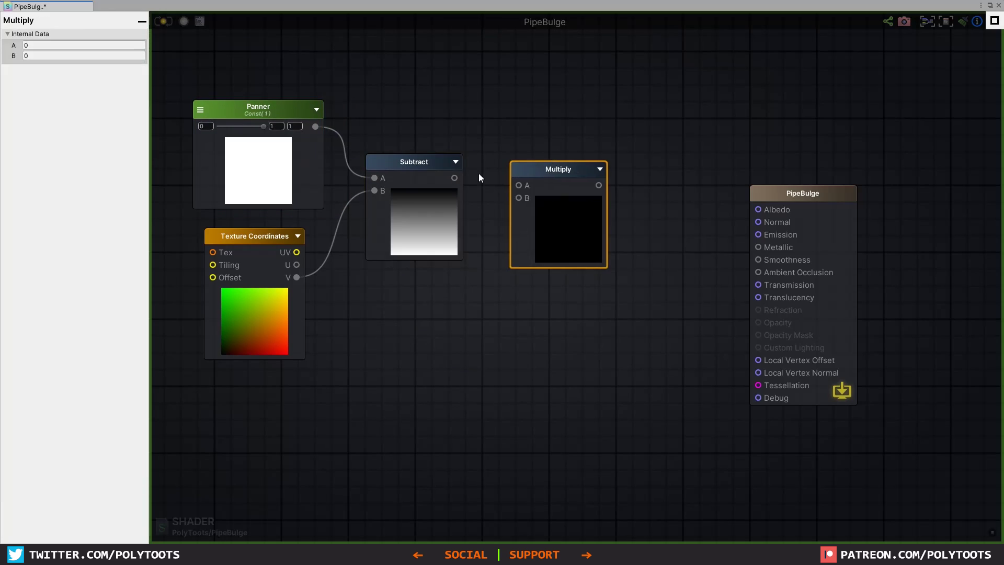
{"action": "left_click_drag", "start_coordinate": [453, 178], "coordinate": [523, 162]}
Add a Float of type Property named Bulge Width with default value 1, and connect it to the Multiply node's B input.
{"action": "key", "text": "1"}
{"action": "left_click", "coordinate": [462, 312]}
{"action": "left_click_drag", "start_coordinate": [468, 301], "coordinate": [418, 277]}
{"action": "left_click", "coordinate": [95, 46]}
{"action": "left_click", "coordinate": [95, 68]}
{"action": "left_click", "coordinate": [98, 56]}
{"action": "type", "text": "Bulge Width"}
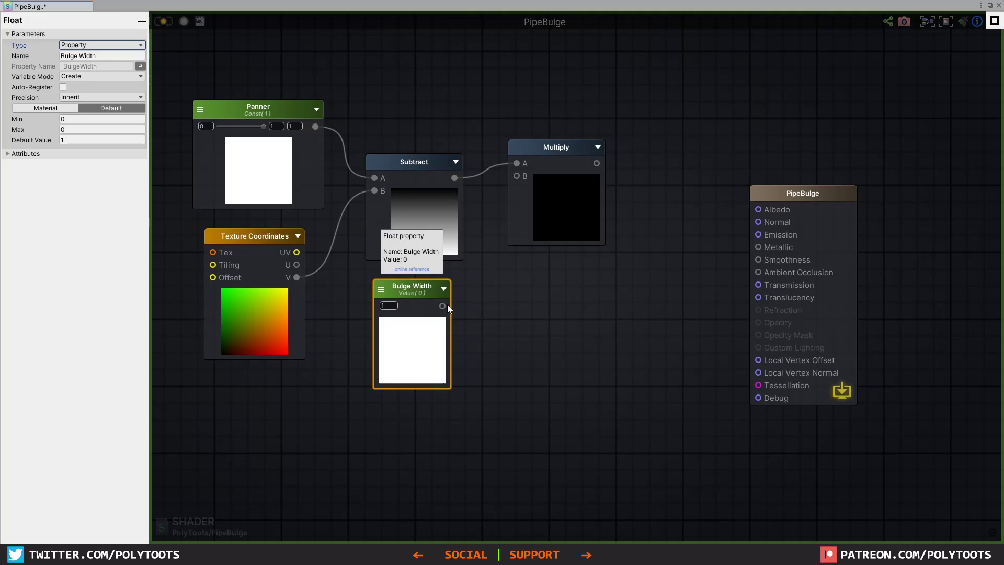
{"action": "left_click_drag", "start_coordinate": [448, 304], "coordinate": [515, 174]}
{"action": "left_click_drag", "start_coordinate": [569, 199], "coordinate": [560, 206]}
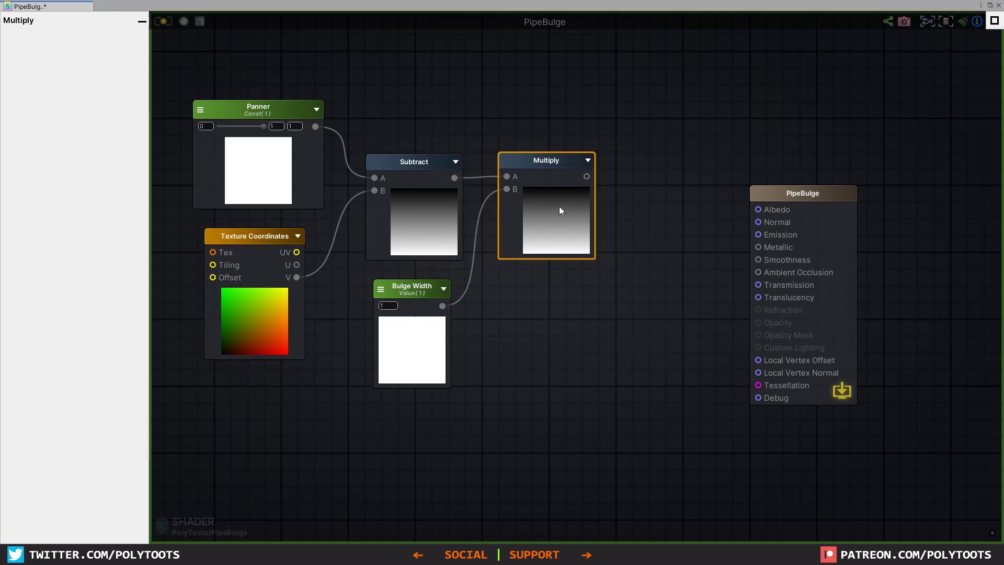
Add a second Multiply node and feed the first Multiply's output into both its A and B inputs.
{"action": "key", "text": "m"}
{"action": "left_click", "coordinate": [647, 194]}
{"action": "left_click_drag", "start_coordinate": [664, 198], "coordinate": [636, 163]}
{"action": "mouse_move", "coordinate": [628, 181]}
{"action": "left_mouse_down"}
{"action": "mouse_move", "coordinate": [585, 177]}
{"action": "mouse_move", "coordinate": [628, 194]}
{"action": "left_mouse_up"}
Move the whole node chain farther from the output node and reposition the second Multiply node.
{"action": "scroll", "coordinate": [583, 189], "scroll_direction": "down", "scroll_amount": 2}
{"action": "left_click_drag", "start_coordinate": [209, 92], "coordinate": [647, 330]}
{"action": "left_click_drag", "start_coordinate": [609, 217], "coordinate": [431, 202]}
{"action": "middle_click_drag", "start_coordinate": [430, 202], "coordinate": [585, 211]}
{"action": "left_click", "coordinate": [619, 214]}
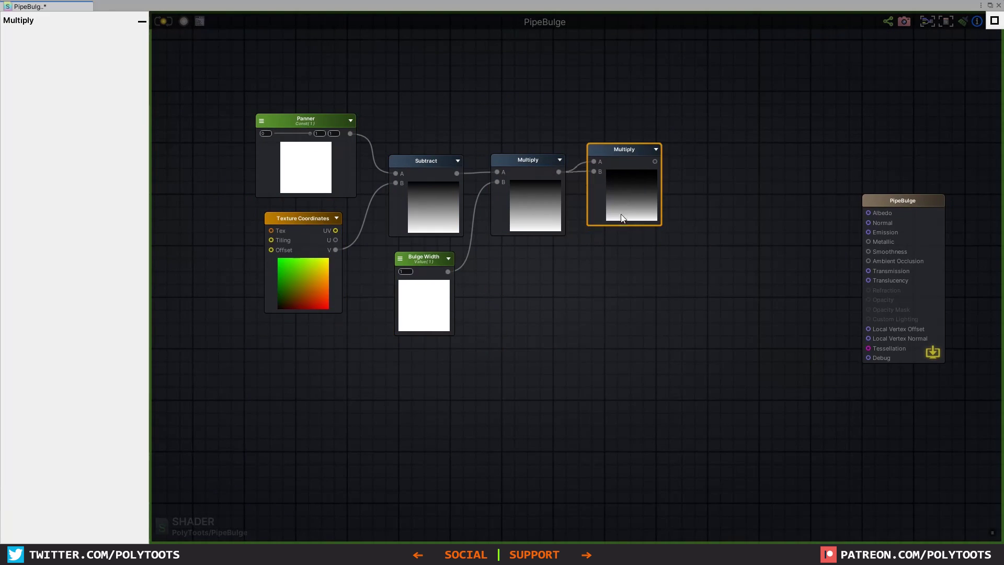
{"action": "left_click_drag", "start_coordinate": [618, 220], "coordinate": [618, 222]}
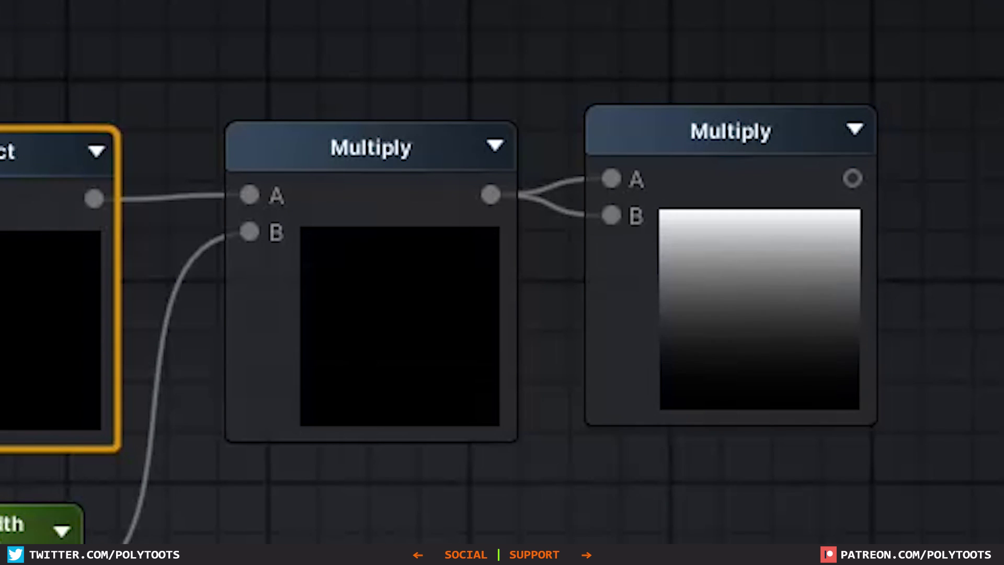
Set Bulge Width to 4.74 and Panner to about 0.524.
{"action": "left_click", "coordinate": [42, 525]}
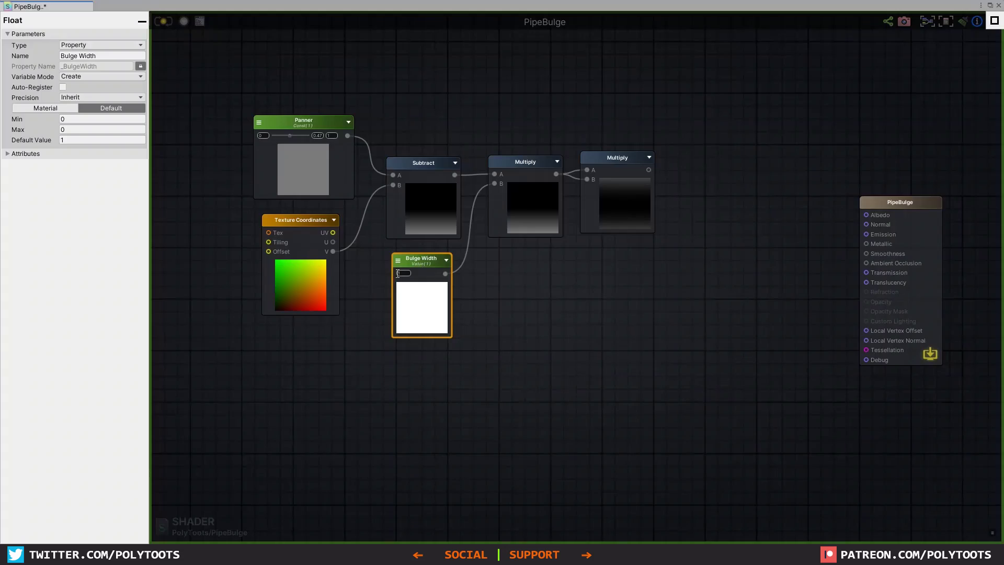
{"action": "left_click_drag", "start_coordinate": [396, 273], "coordinate": [468, 276]}
{"action": "left_click", "coordinate": [622, 169]}
{"action": "mouse_move", "coordinate": [290, 136]}
{"action": "left_mouse_down"}
{"action": "mouse_move", "coordinate": [313, 137]}
{"action": "mouse_move", "coordinate": [275, 145]}
{"action": "mouse_move", "coordinate": [296, 146]}
{"action": "left_mouse_up"}
Add a One Minus node and connect the second Multiply's output to it.
{"action": "left_click", "coordinate": [689, 196]}
{"action": "key", "text": "o"}
{"action": "left_click", "coordinate": [677, 178]}
{"action": "left_click", "coordinate": [695, 186]}
{"action": "left_click_drag", "start_coordinate": [650, 171], "coordinate": [683, 197]}
{"action": "left_click_drag", "start_coordinate": [696, 189], "coordinate": [695, 168]}
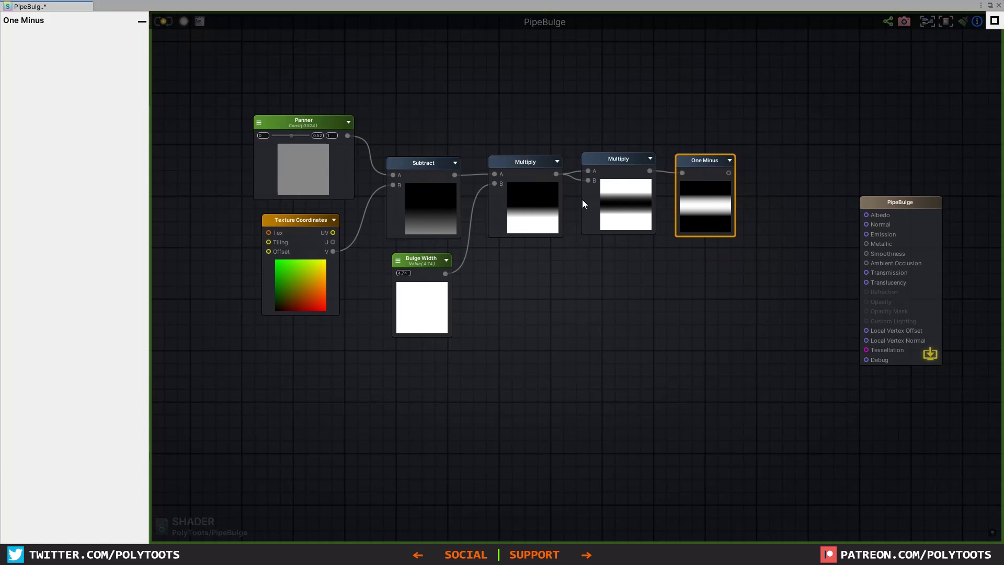
Set Panner to about 0.55 and move the node chain farther from the output node.
{"action": "mouse_move", "coordinate": [295, 137]}
{"action": "left_mouse_down"}
{"action": "mouse_move", "coordinate": [277, 137]}
{"action": "mouse_move", "coordinate": [304, 138]}
{"action": "mouse_move", "coordinate": [259, 144]}
{"action": "mouse_move", "coordinate": [310, 137]}
{"action": "mouse_move", "coordinate": [252, 139]}
{"action": "mouse_move", "coordinate": [310, 137]}
{"action": "mouse_move", "coordinate": [250, 140]}
{"action": "mouse_move", "coordinate": [312, 137]}
{"action": "mouse_move", "coordinate": [264, 136]}
{"action": "mouse_move", "coordinate": [293, 134]}
{"action": "left_mouse_up"}
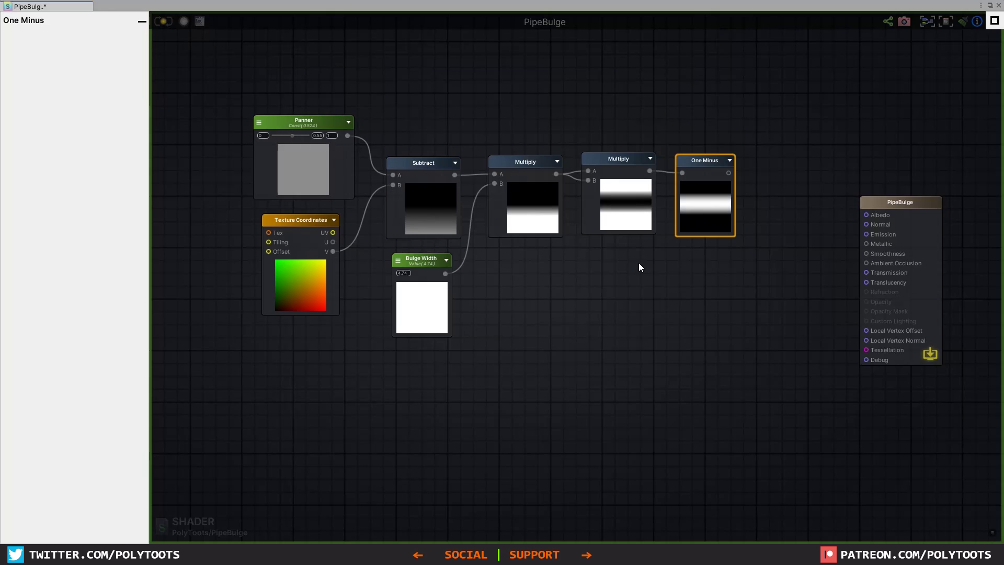
{"action": "left_click_drag", "start_coordinate": [792, 108], "coordinate": [253, 339]}
{"action": "left_click_drag", "start_coordinate": [615, 209], "coordinate": [400, 212]}
{"action": "left_click", "coordinate": [548, 271]}
{"action": "middle_click_drag", "start_coordinate": [531, 280], "coordinate": [638, 265]}
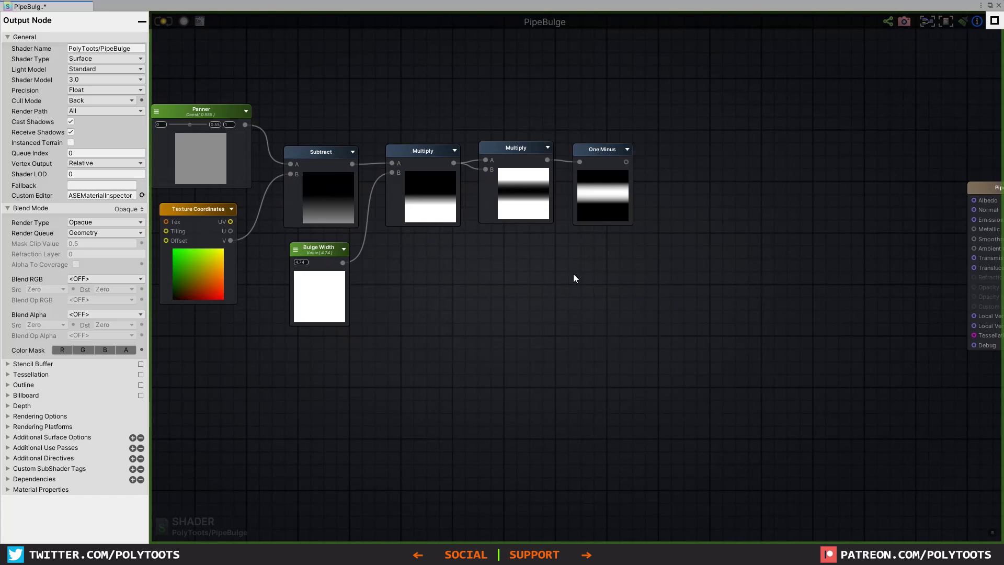
Add a third Multiply node and connect the One Minus output to its A input.
{"action": "key", "text": "m"}
{"action": "left_click", "coordinate": [572, 271]}
{"action": "left_click_drag", "start_coordinate": [585, 278], "coordinate": [626, 162]}
Add a Float node named Bulge Power and connect it to the third Multiply's B input.
{"action": "left_click", "coordinate": [568, 309]}
{"action": "key", "text": "1"}
{"action": "left_click", "coordinate": [567, 309]}
{"action": "left_click_drag", "start_coordinate": [577, 299], "coordinate": [606, 246]}
{"action": "left_click", "coordinate": [143, 55]}
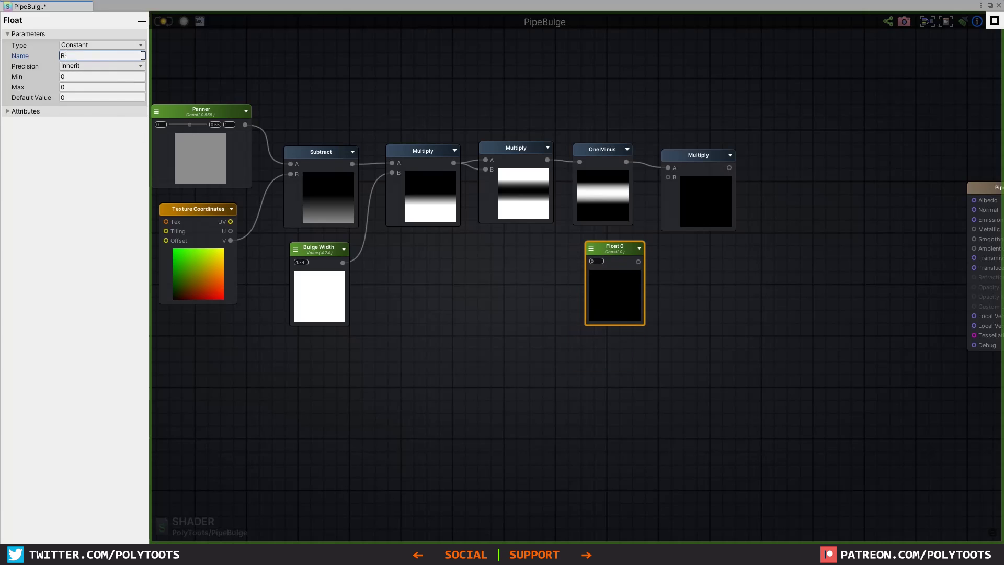
{"action": "left_click_drag", "start_coordinate": [622, 266], "coordinate": [661, 174]}
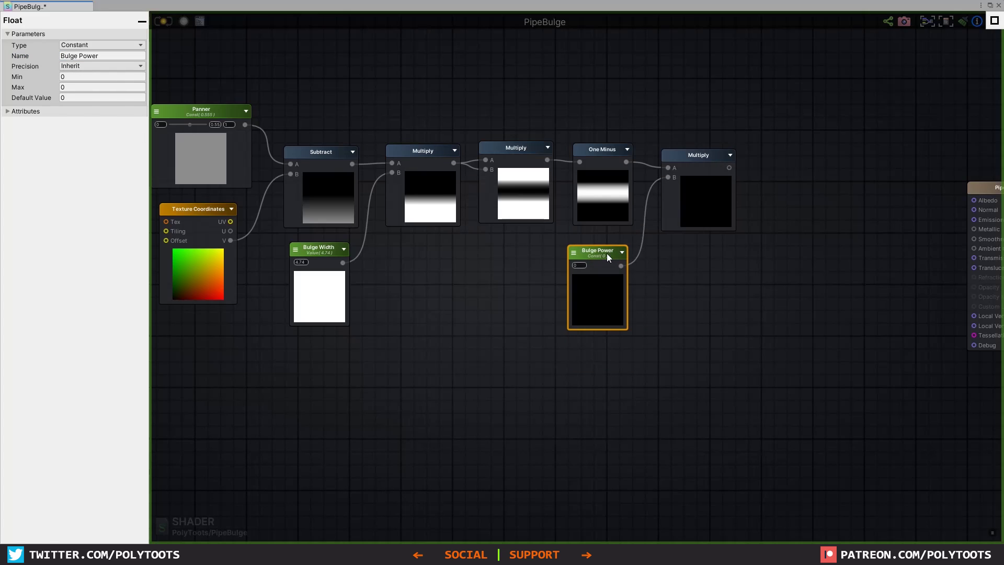
Reposition the Bulge Power node and set its value to 1, with a range of 0 to 1.
{"action": "left_click_drag", "start_coordinate": [606, 254], "coordinate": [612, 247]}
{"action": "left_click", "coordinate": [581, 260]}
{"action": "type", "text": "1"}
{"action": "left_click", "coordinate": [701, 151]}
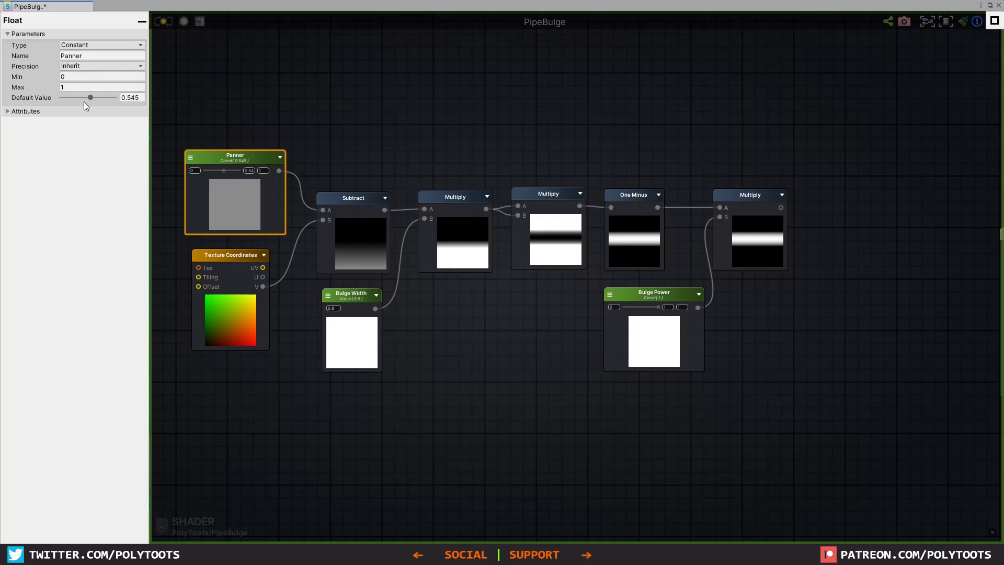
Tune the mask values to a Panner of 0.555, a Bulge Width of 7.47 and a Bulge Power of 1.
{"action": "mouse_move", "coordinate": [88, 98]}
{"action": "left_mouse_down"}
{"action": "mouse_move", "coordinate": [70, 97]}
{"action": "mouse_move", "coordinate": [123, 103]}
{"action": "mouse_move", "coordinate": [80, 104]}
{"action": "mouse_move", "coordinate": [92, 104]}
{"action": "left_mouse_up"}
{"action": "left_click", "coordinate": [351, 299]}
{"action": "mouse_move", "coordinate": [48, 142]}
{"action": "left_mouse_down"}
{"action": "mouse_move", "coordinate": [91, 143]}
{"action": "mouse_move", "coordinate": [18, 145]}
{"action": "mouse_move", "coordinate": [97, 142]}
{"action": "mouse_move", "coordinate": [58, 146]}
{"action": "left_mouse_up"}
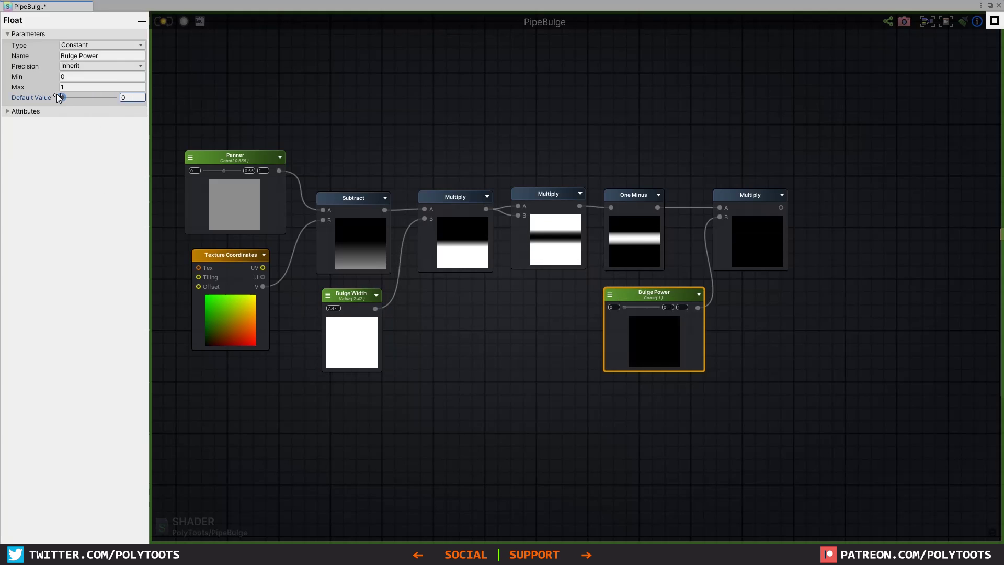
{"action": "left_click_drag", "start_coordinate": [61, 98], "coordinate": [130, 103]}
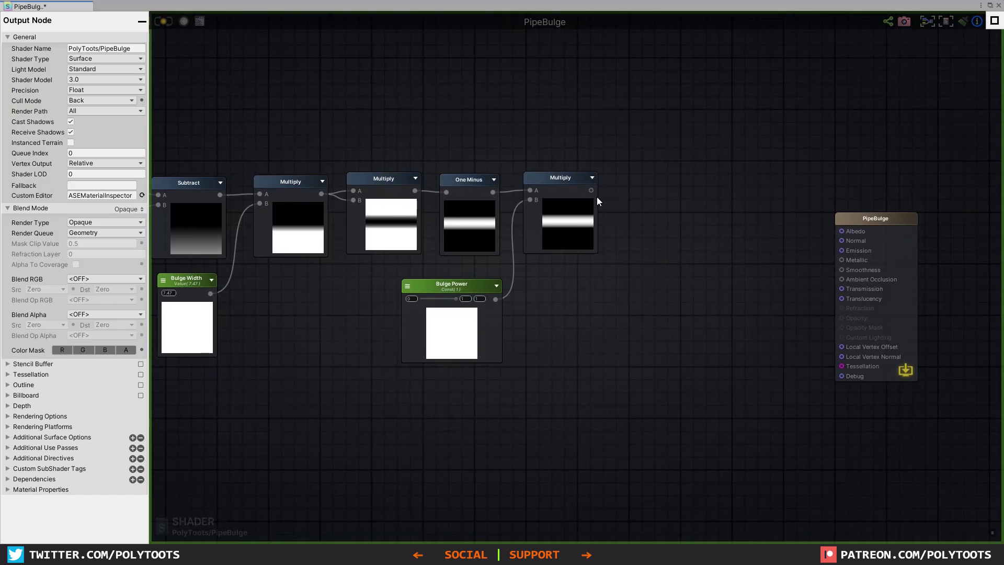
Connect the last Multiply node's output to the Emission input of the PipeBulge output node.
{"action": "left_click_drag", "start_coordinate": [592, 191], "coordinate": [840, 253]}
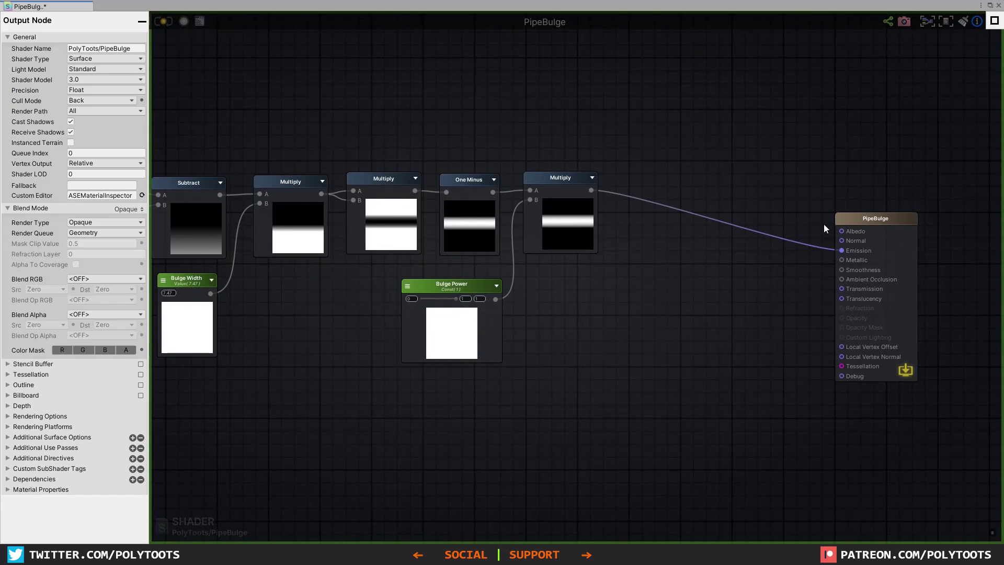
Change the Panner and Bulge Power float nodes from constants to the Property type.
{"action": "middle_click_drag", "start_coordinate": [471, 167], "coordinate": [639, 178]}
{"action": "scroll", "coordinate": [639, 178], "scroll_direction": "down", "scroll_amount": 1}
{"action": "scroll", "coordinate": [614, 178], "scroll_direction": "up", "scroll_amount": 1}
{"action": "left_click", "coordinate": [230, 151]}
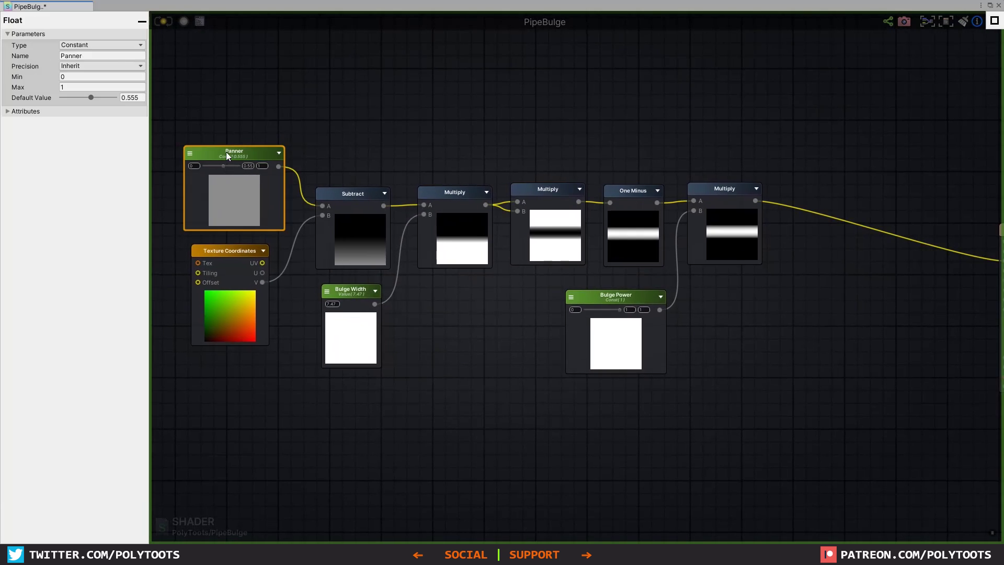
{"action": "left_click", "coordinate": [100, 45]}
{"action": "left_click", "coordinate": [86, 67]}
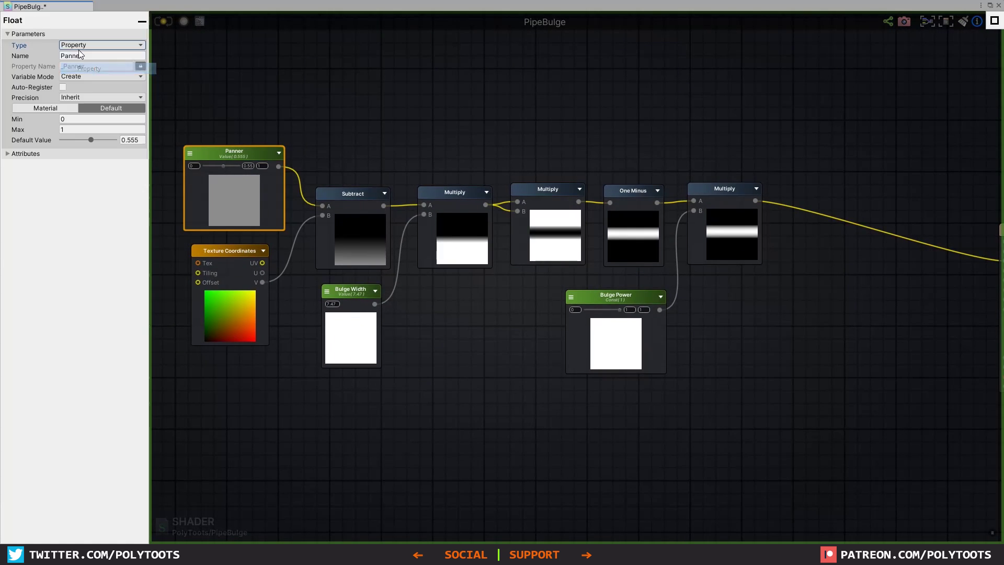
{"action": "left_click", "coordinate": [358, 295]}
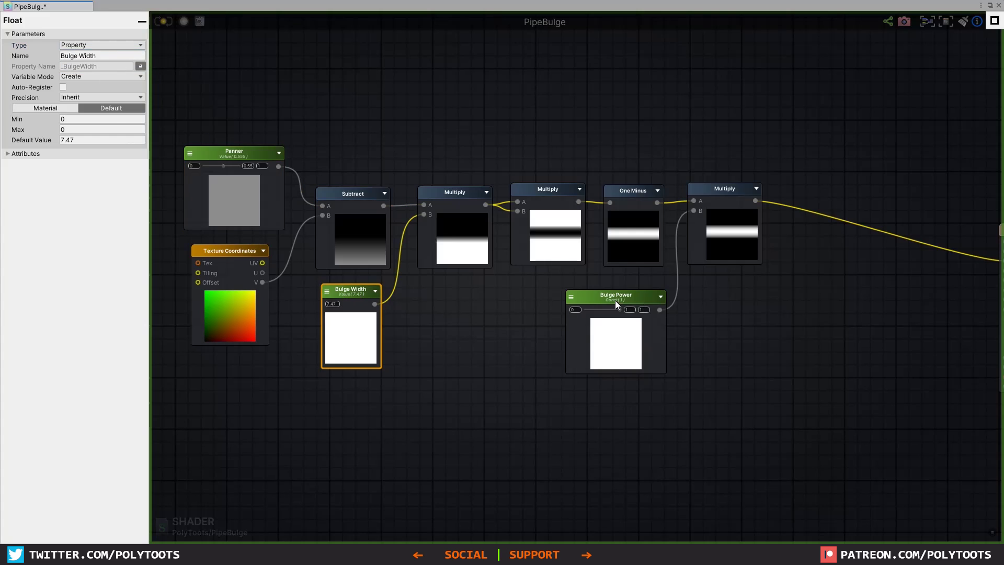
{"action": "left_click", "coordinate": [615, 301]}
{"action": "left_click", "coordinate": [100, 45]}
{"action": "left_click", "coordinate": [86, 68]}
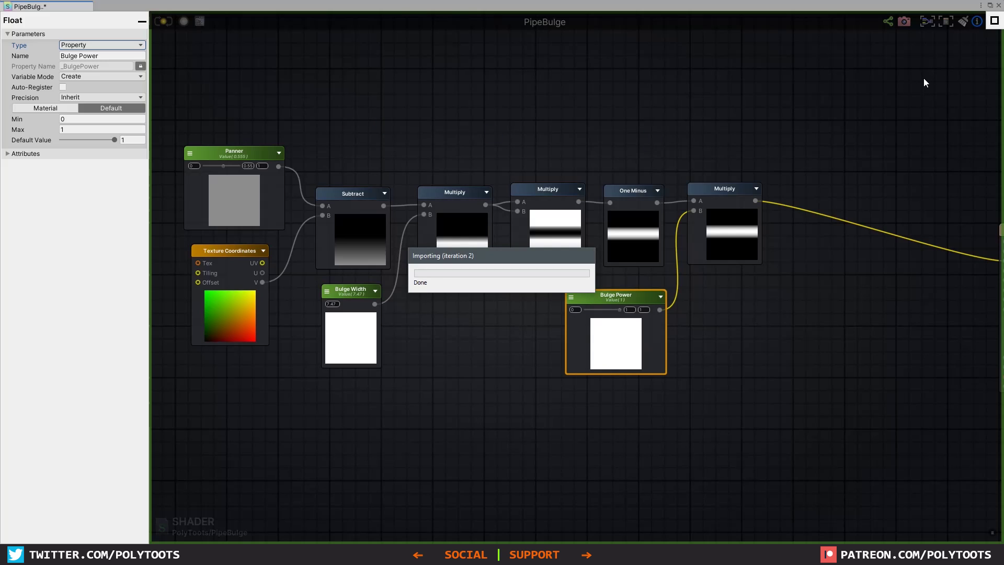
Dock the shader graph above the Scene view and assign the PolyToots/PipeBulge shader to the PipeBulge material.
{"action": "left_click_drag", "start_coordinate": [50, 6], "coordinate": [491, 120]}
{"action": "left_click", "coordinate": [128, 327]}
{"action": "left_click", "coordinate": [876, 71]}
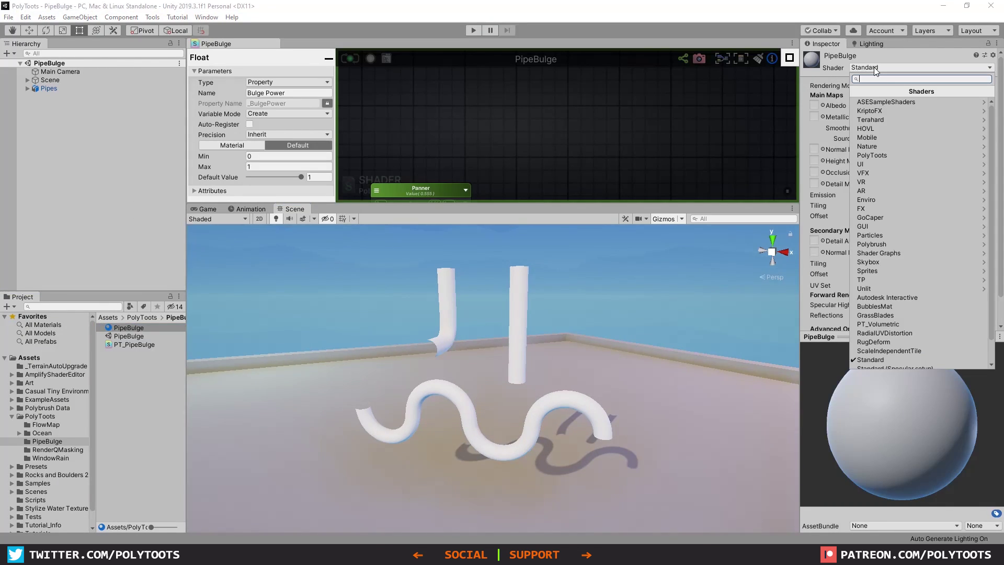
{"action": "left_click", "coordinate": [889, 162]}
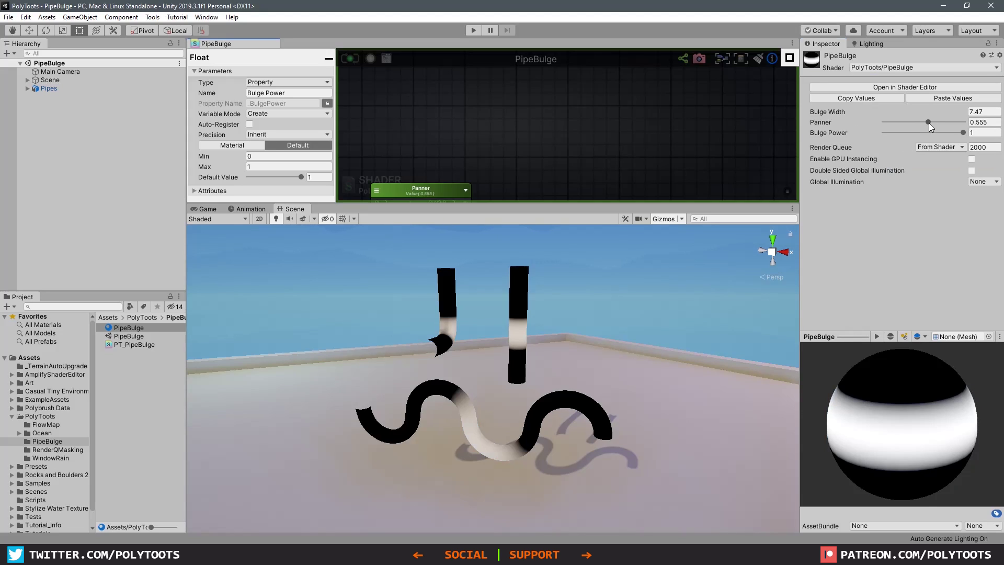
Try the mask on the pipes, setting the material's Bulge Width to 4.54 and its Panner to 0.643.
{"action": "mouse_move", "coordinate": [929, 121]}
{"action": "left_mouse_down"}
{"action": "mouse_move", "coordinate": [913, 121]}
{"action": "mouse_move", "coordinate": [941, 122]}
{"action": "mouse_move", "coordinate": [815, 116]}
{"action": "mouse_move", "coordinate": [922, 117]}
{"action": "mouse_move", "coordinate": [910, 122]}
{"action": "left_mouse_up"}
{"action": "left_click_drag", "start_coordinate": [578, 305], "coordinate": [498, 334], "text": "alt"}
{"action": "scroll", "coordinate": [497, 334], "scroll_direction": "up", "scroll_amount": 4}
{"action": "left_click_drag", "start_coordinate": [934, 113], "coordinate": [986, 139]}
{"action": "left_click_drag", "start_coordinate": [908, 122], "coordinate": [937, 144]}
Undock and maximize the shader graph, and preview the mask with the Panner node at 0 and at 1.
{"action": "left_click_drag", "start_coordinate": [250, 45], "coordinate": [526, 350]}
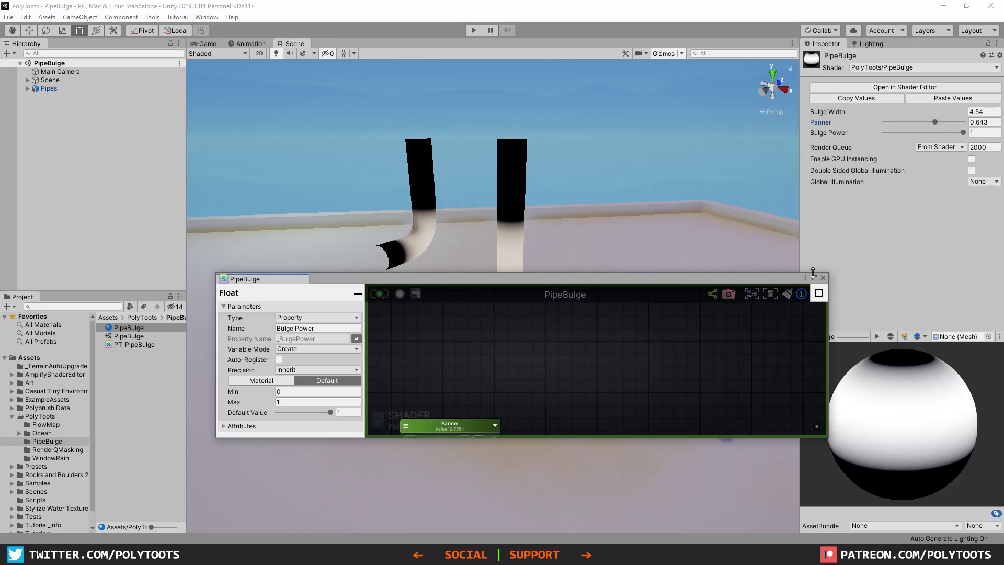
{"action": "left_click", "coordinate": [815, 277]}
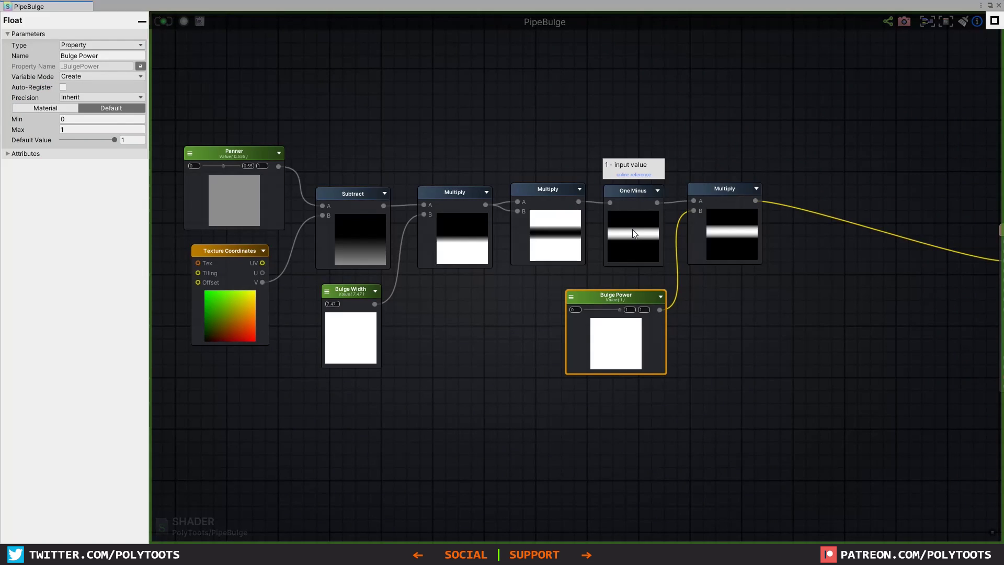
{"action": "mouse_move", "coordinate": [223, 166]}
{"action": "left_mouse_down"}
{"action": "mouse_move", "coordinate": [204, 166]}
{"action": "mouse_move", "coordinate": [218, 165]}
{"action": "left_mouse_up"}
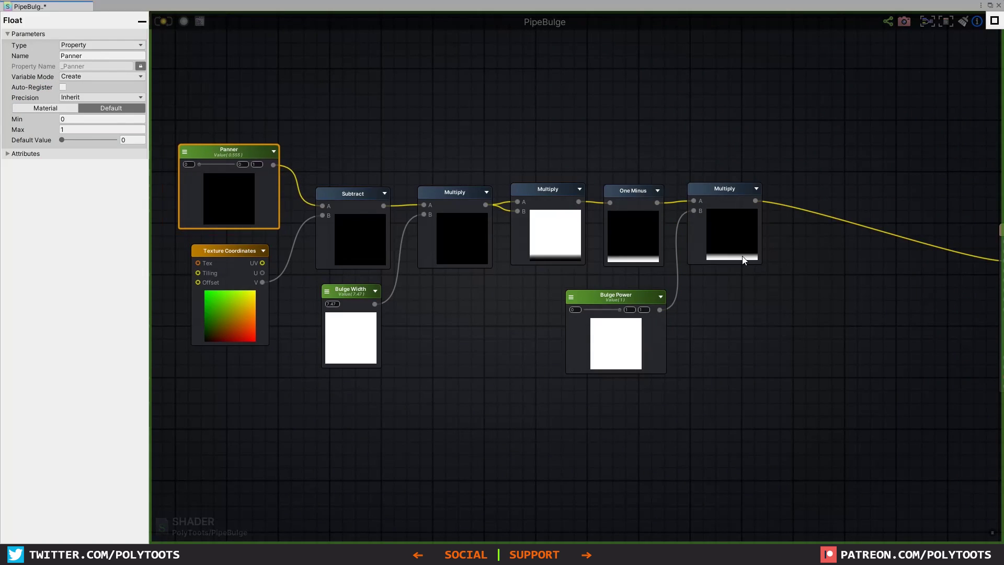
{"action": "left_click_drag", "start_coordinate": [204, 165], "coordinate": [237, 163]}
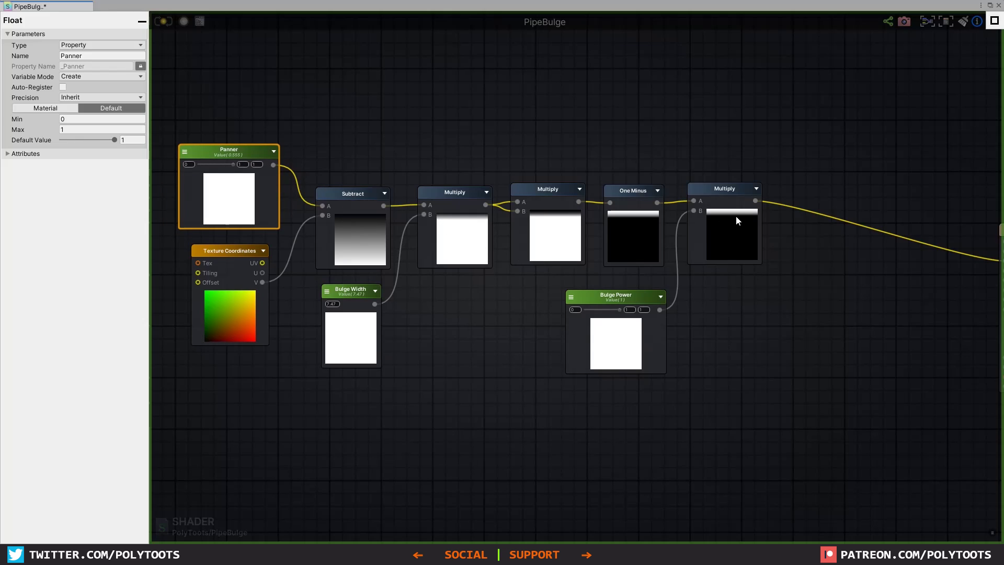
Set the Panner node's range to -0.5 to 1.5 and its default value to about 0.64.
{"action": "left_click_drag", "start_coordinate": [209, 153], "coordinate": [210, 154]}
{"action": "left_click", "coordinate": [73, 119]}
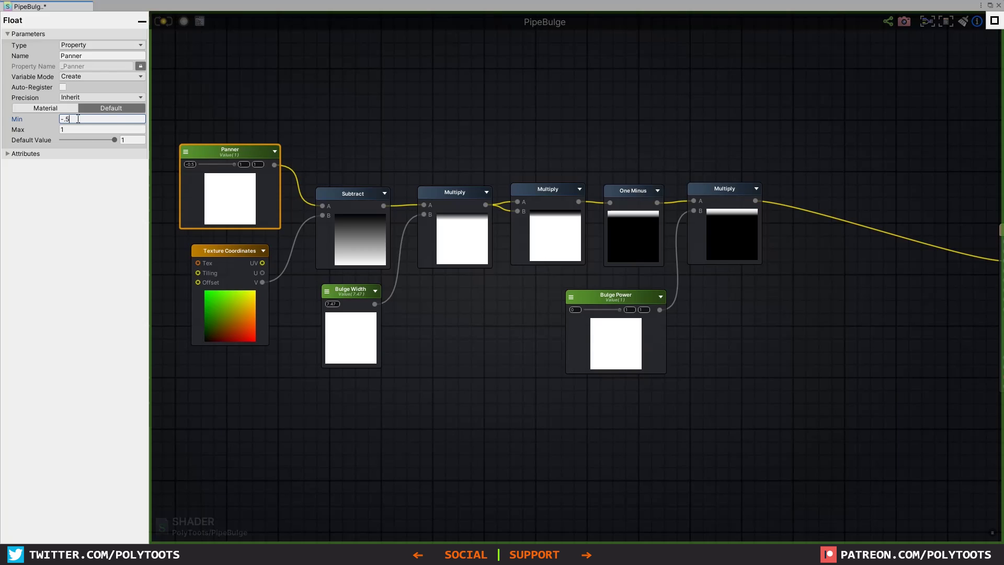
{"action": "key", "text": "Tab"}
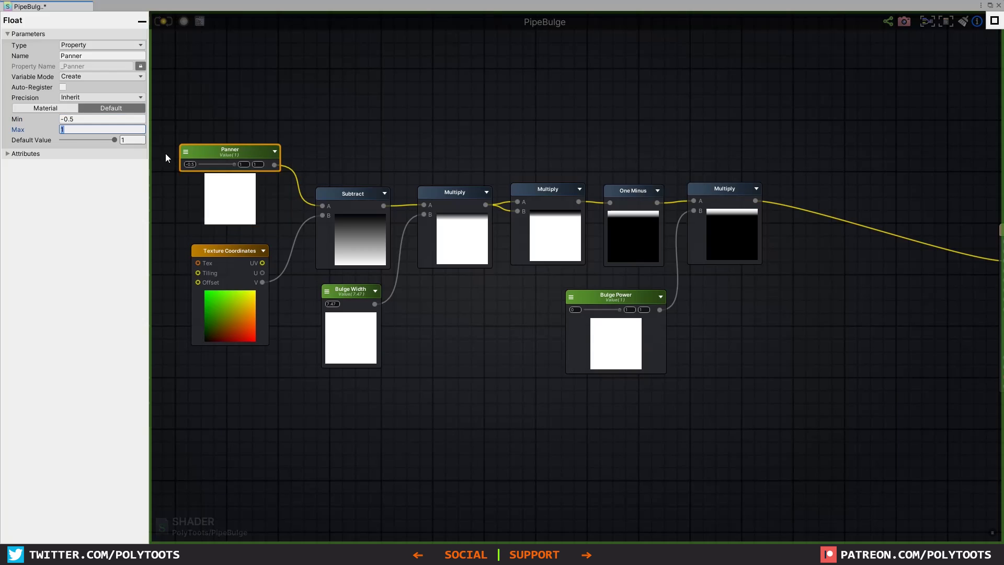
{"action": "mouse_move", "coordinate": [226, 165]}
{"action": "left_mouse_down"}
{"action": "mouse_move", "coordinate": [197, 165]}
{"action": "mouse_move", "coordinate": [250, 166]}
{"action": "mouse_move", "coordinate": [206, 168]}
{"action": "mouse_move", "coordinate": [219, 167]}
{"action": "left_mouse_up"}
{"action": "left_click", "coordinate": [99, 129]}
{"action": "type", "text": ".5"}
{"action": "key", "text": "Return"}
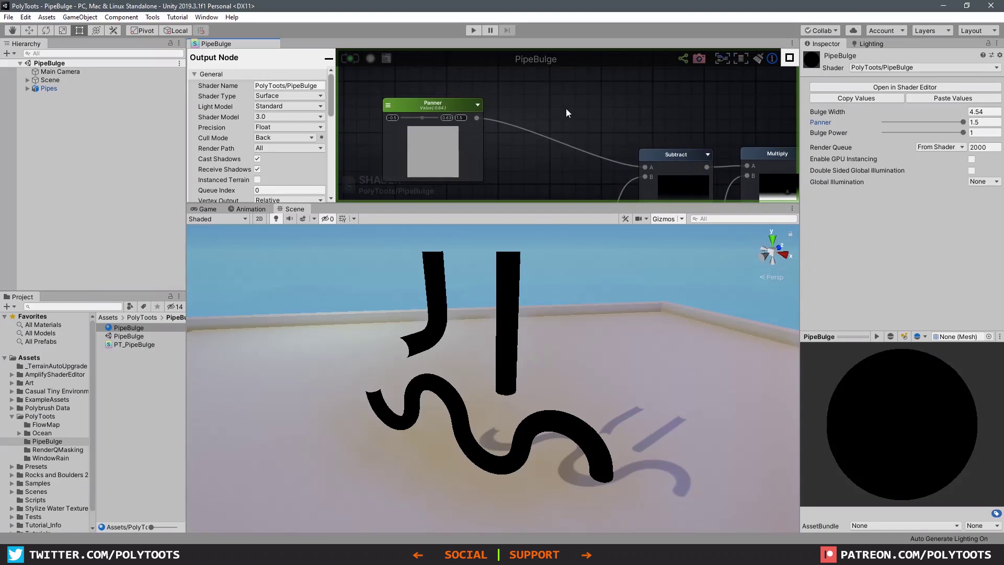
Add a Remap node between Panner and Subtract and connect the Panner output to its input.
{"action": "right_click", "coordinate": [566, 108]}
{"action": "type", "text": "re"}
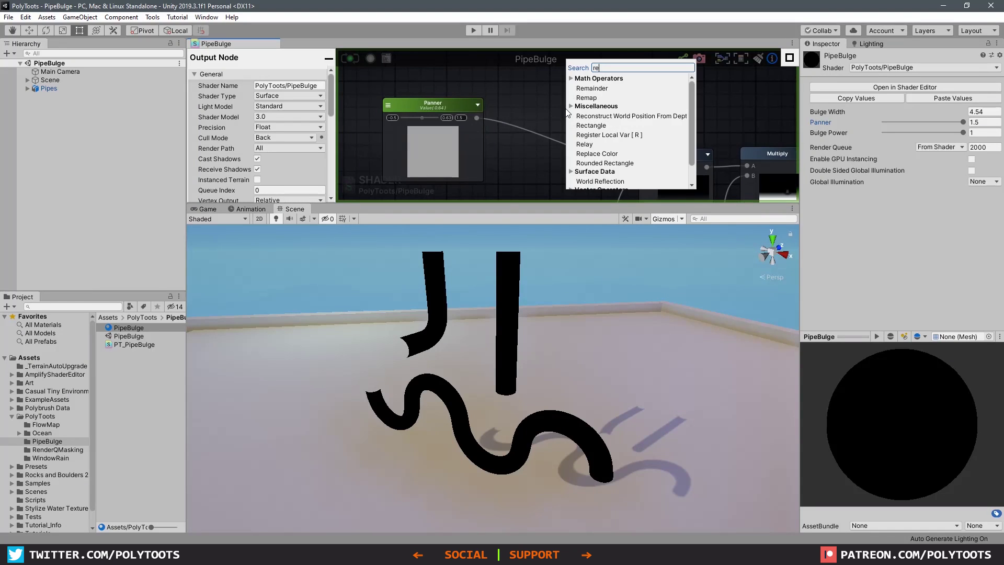
{"action": "type", "text": "m"}
{"action": "left_click", "coordinate": [582, 99]}
{"action": "left_click_drag", "start_coordinate": [593, 114], "coordinate": [561, 103]}
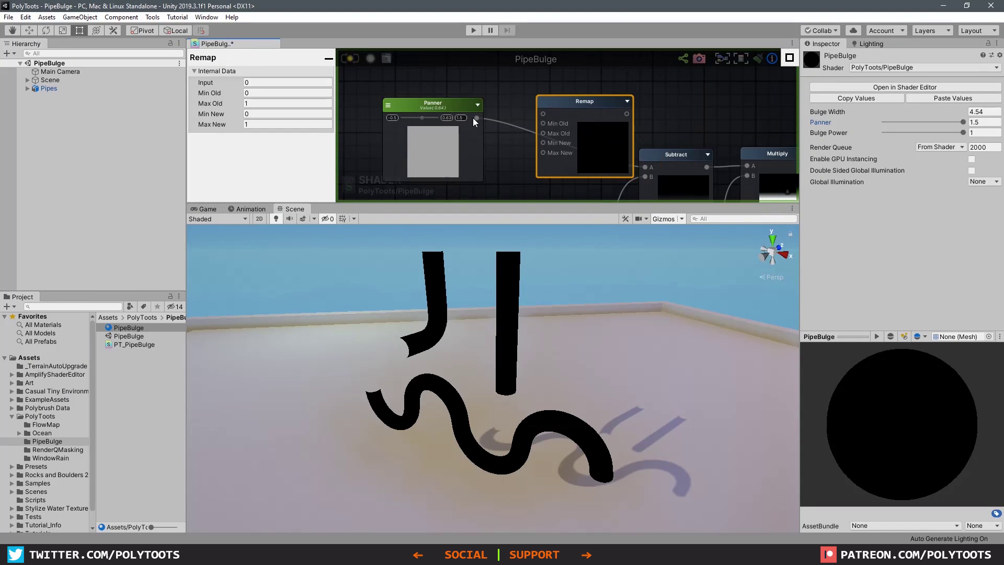
{"action": "left_click_drag", "start_coordinate": [477, 118], "coordinate": [544, 98]}
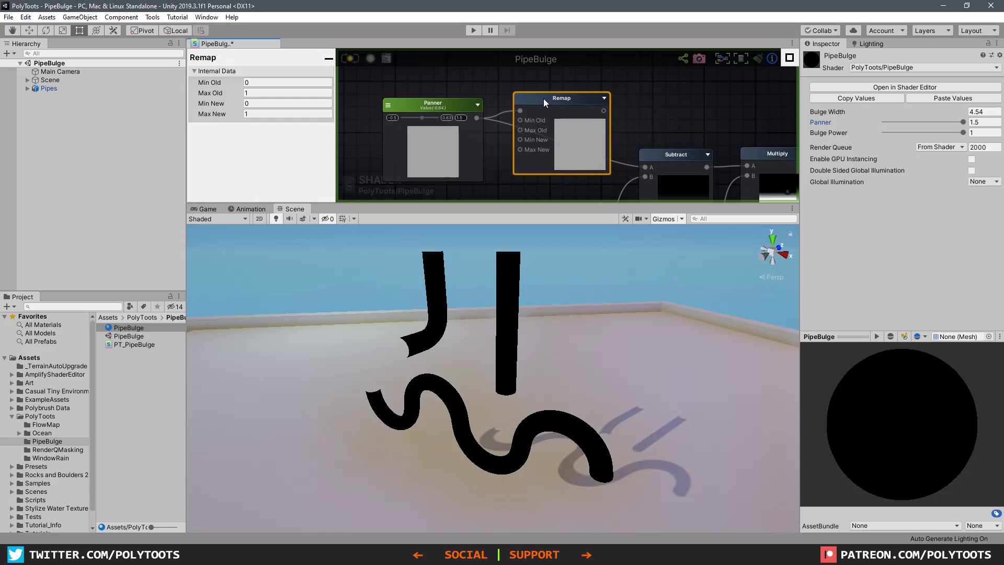
Set the Remap node's Min New to -0.5 and Max New to 1.5, and connect its output to Subtract's A input.
{"action": "left_click", "coordinate": [264, 82]}
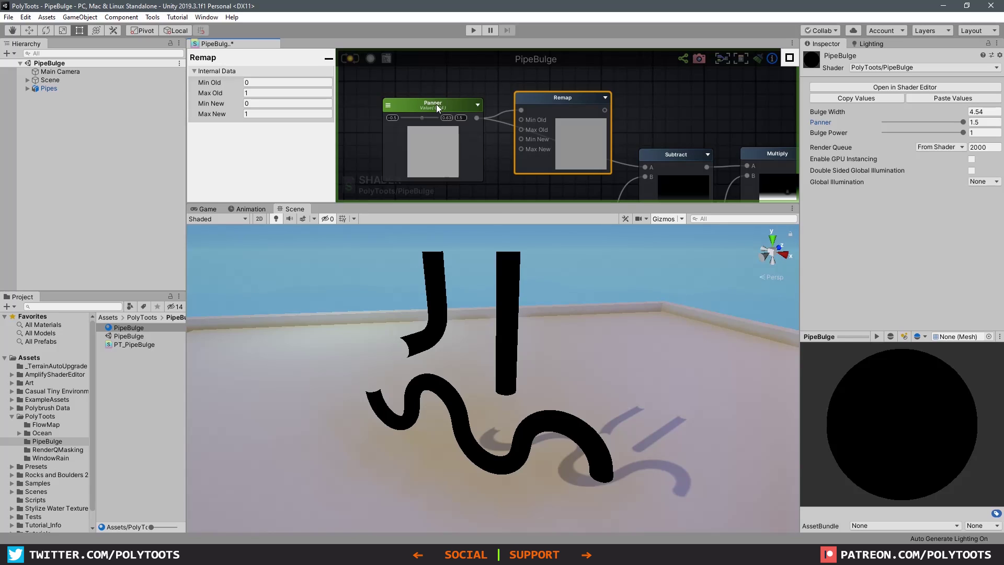
{"action": "left_click_drag", "start_coordinate": [564, 98], "coordinate": [559, 98]}
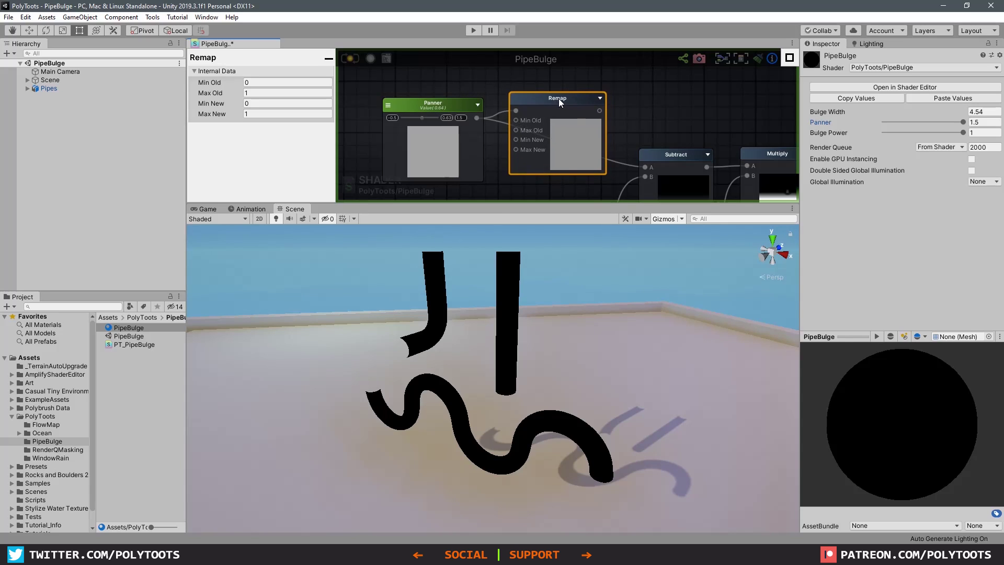
{"action": "left_click", "coordinate": [267, 104]}
{"action": "type", "text": "-0"}
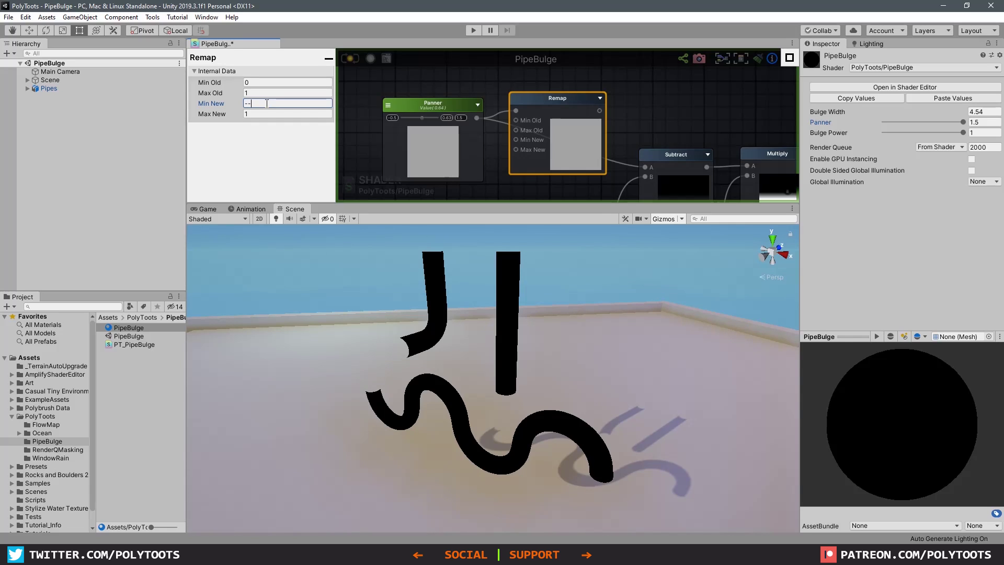
{"action": "type", "text": ".5"}
{"action": "key", "text": "Tab"}
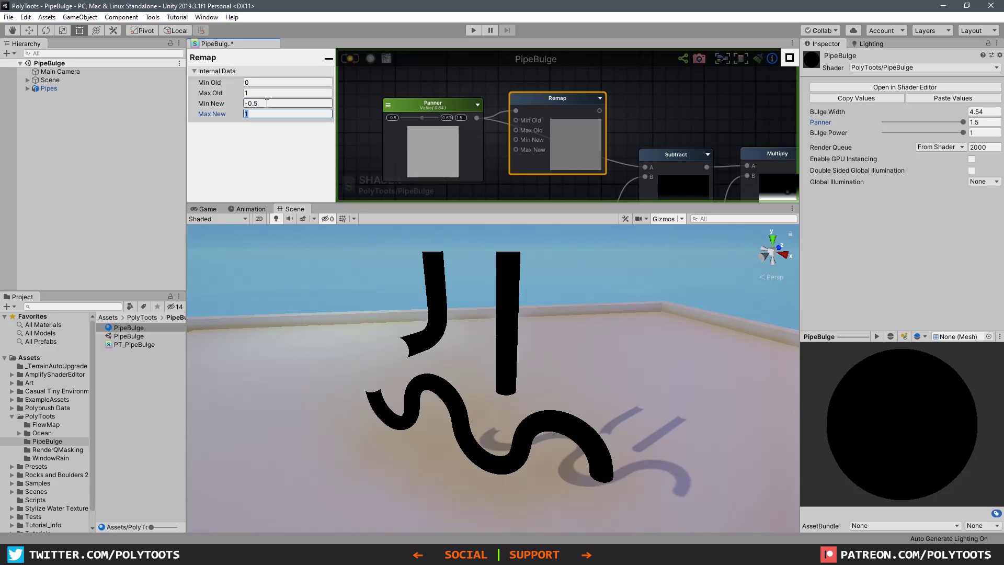
{"action": "type", "text": "1.5"}
{"action": "left_click_drag", "start_coordinate": [607, 111], "coordinate": [644, 168]}
Set the Panner node's Min to 0 and Max to 1, and nudge the Remap node closer to it.
{"action": "left_click", "coordinate": [426, 106]}
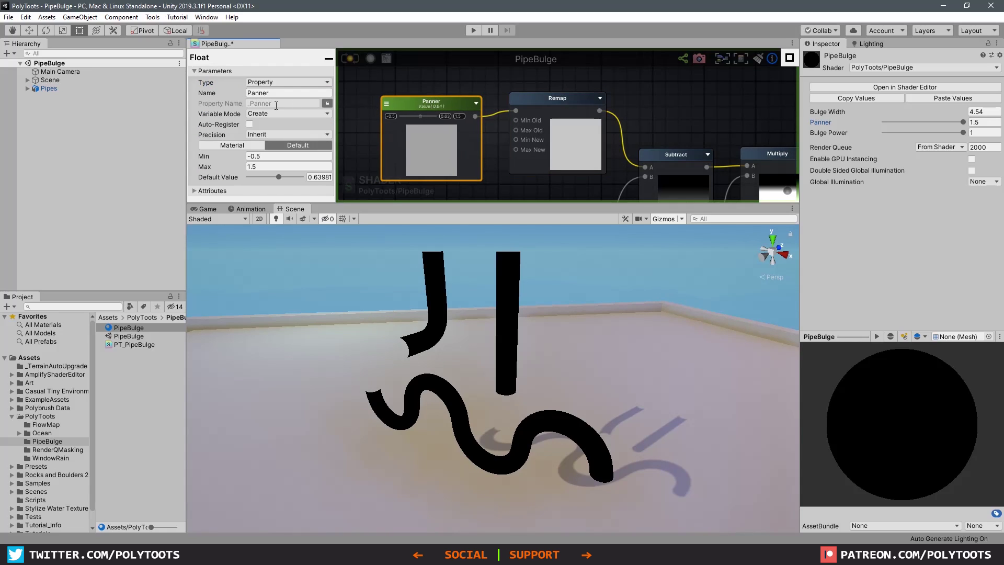
{"action": "left_click", "coordinate": [283, 157]}
{"action": "left_click", "coordinate": [284, 155]}
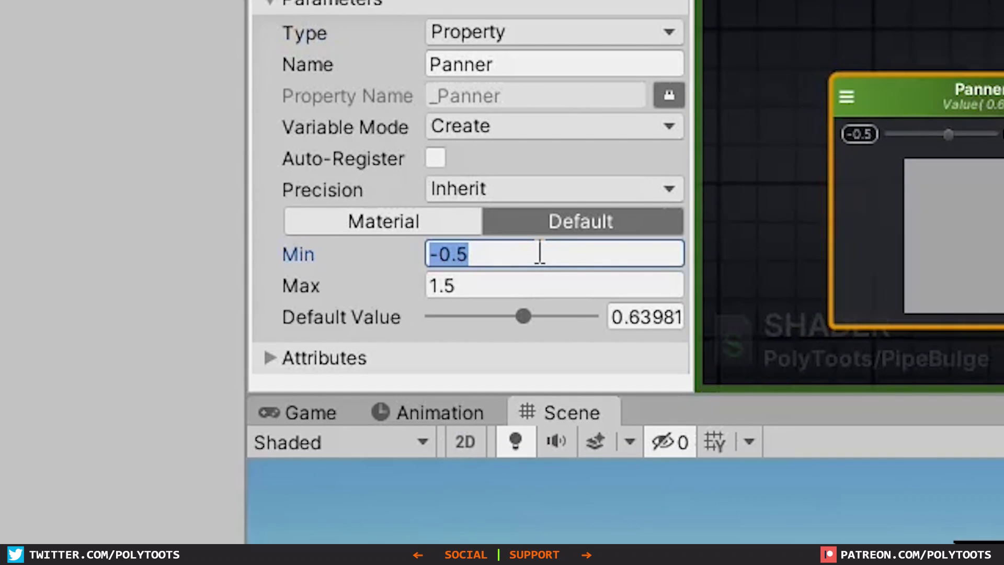
{"action": "type", "text": "0"}
{"action": "key", "text": "Tab"}
{"action": "type", "text": "1"}
{"action": "key", "text": "Tab"}
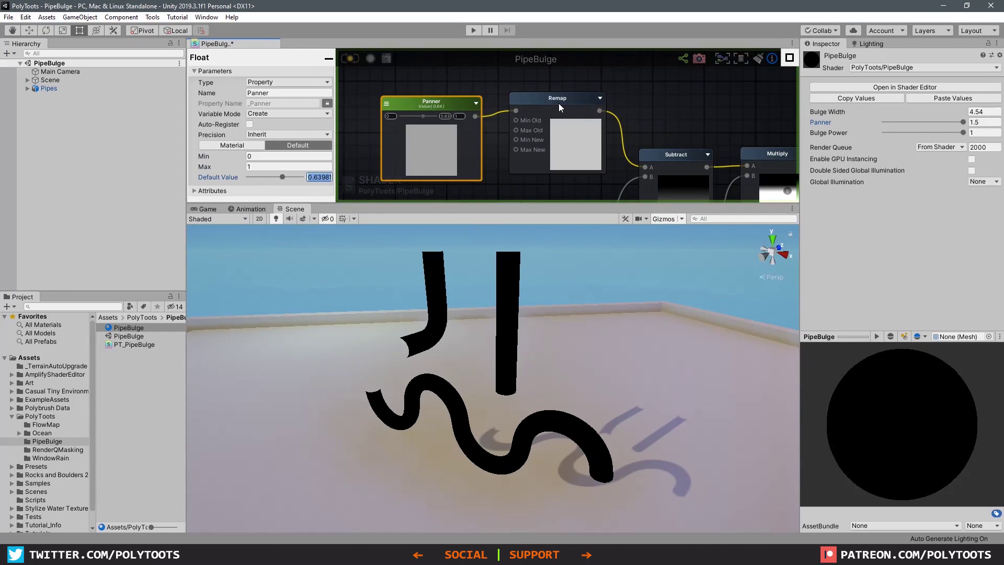
{"action": "left_click_drag", "start_coordinate": [560, 106], "coordinate": [554, 108]}
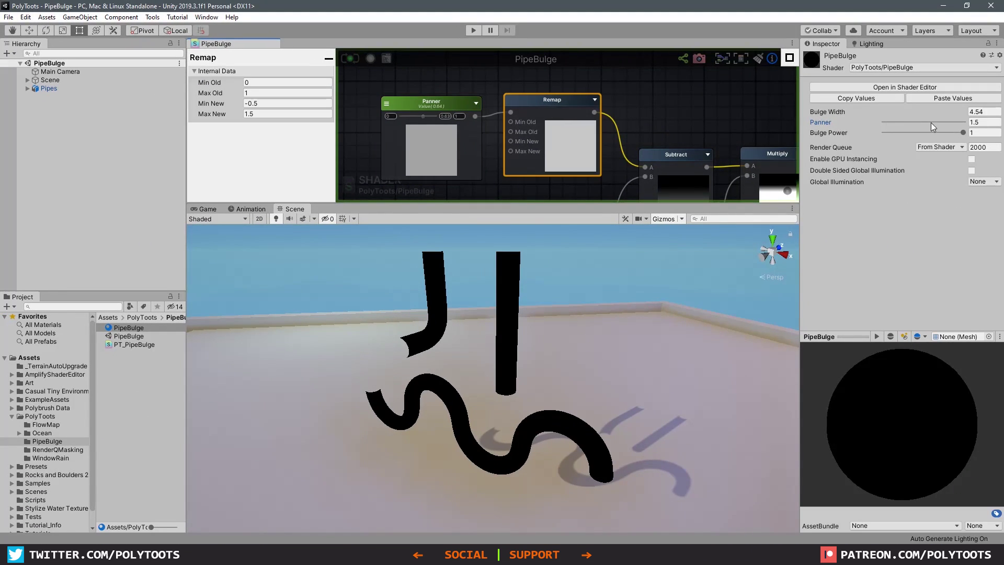
Vary the material's Panner value to check how the remapped mask travels along the pipes.
{"action": "mouse_move", "coordinate": [931, 121]}
{"action": "left_mouse_down"}
{"action": "mouse_move", "coordinate": [885, 126]}
{"action": "mouse_move", "coordinate": [920, 120]}
{"action": "left_mouse_up"}
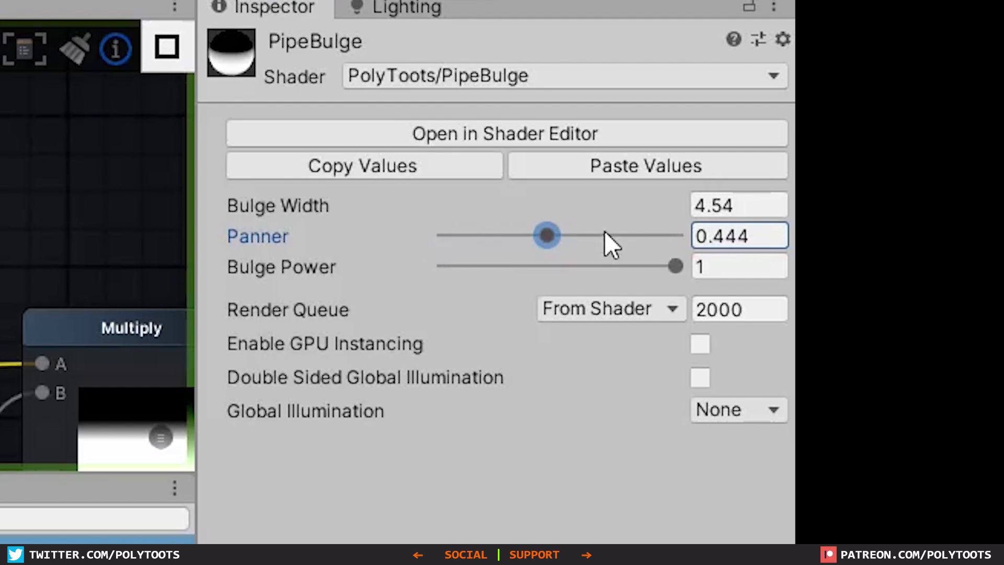
{"action": "left_click_drag", "start_coordinate": [605, 231], "coordinate": [499, 249]}
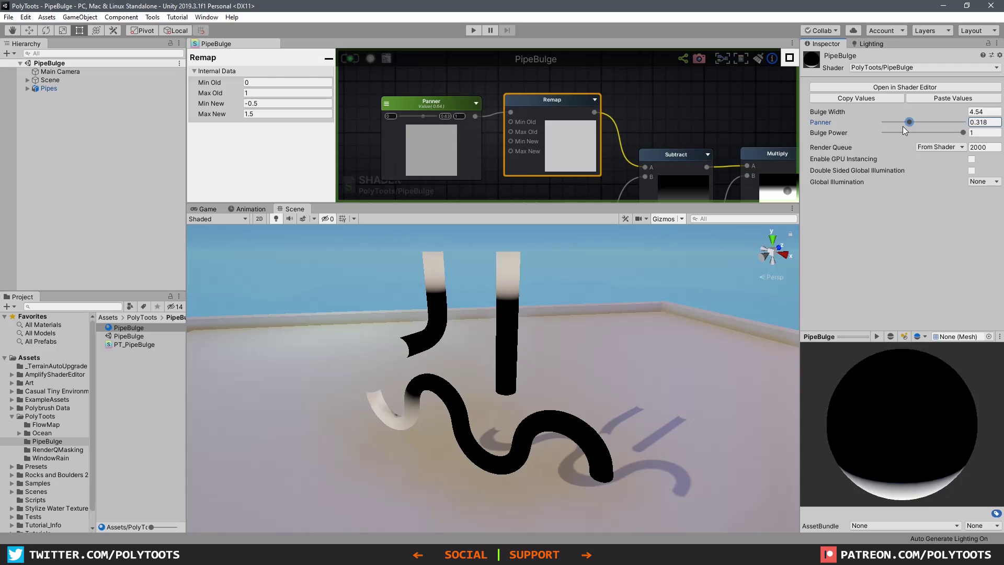
{"action": "left_click_drag", "start_coordinate": [905, 130], "coordinate": [900, 130]}
{"action": "left_click", "coordinate": [252, 103]}
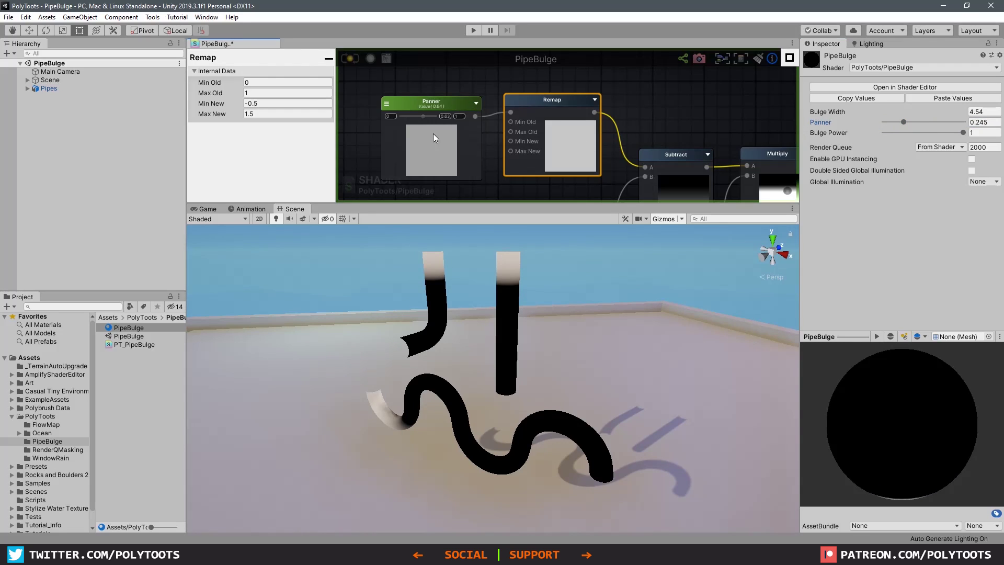
{"action": "mouse_move", "coordinate": [905, 125]}
{"action": "left_mouse_down"}
{"action": "mouse_move", "coordinate": [886, 128]}
{"action": "mouse_move", "coordinate": [952, 124]}
{"action": "mouse_move", "coordinate": [917, 124]}
{"action": "left_mouse_up"}
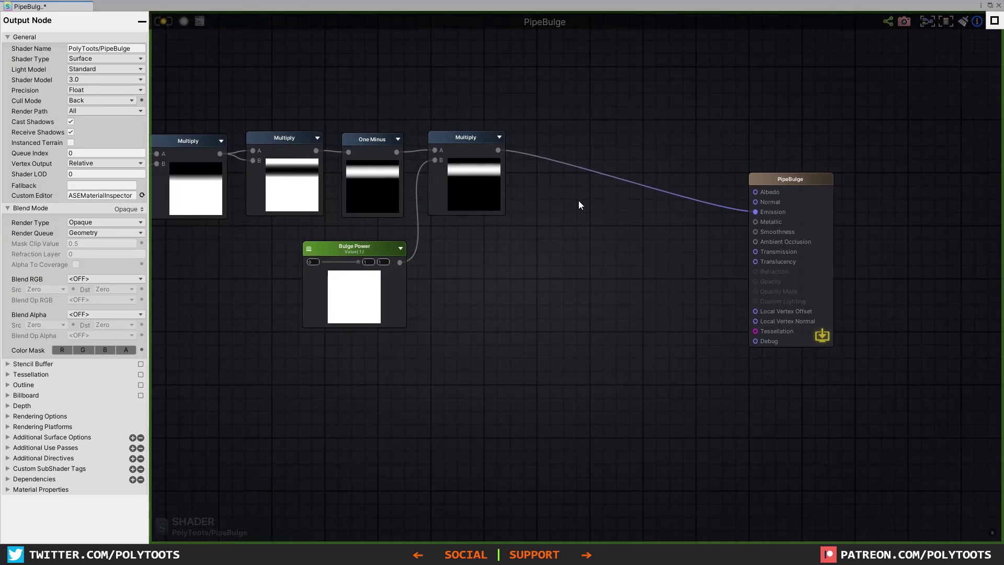
Add a Color node in the empty area above the last Multiply node.
{"action": "scroll", "coordinate": [580, 202], "scroll_direction": "up", "scroll_amount": 2}
{"action": "middle_click_drag", "start_coordinate": [665, 184], "coordinate": [661, 314]}
{"action": "scroll", "coordinate": [664, 189], "scroll_direction": "down", "scroll_amount": 2}
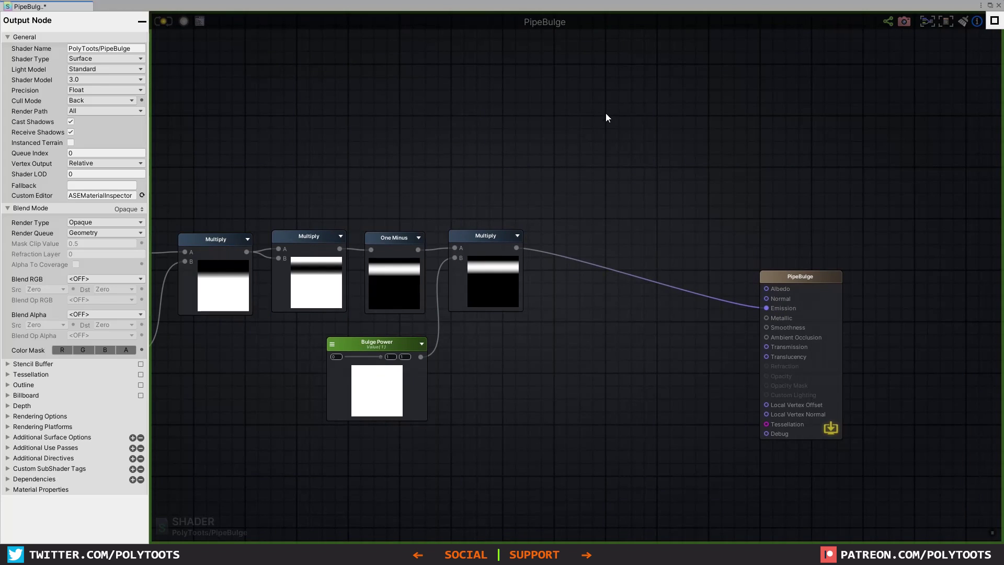
{"action": "key", "text": "5"}
{"action": "left_click", "coordinate": [598, 103]}
{"action": "left_click_drag", "start_coordinate": [630, 105], "coordinate": [620, 96]}
Set the Color node to orange (C87900) and connect its RGBA output to Albedo.
{"action": "left_click", "coordinate": [609, 137]}
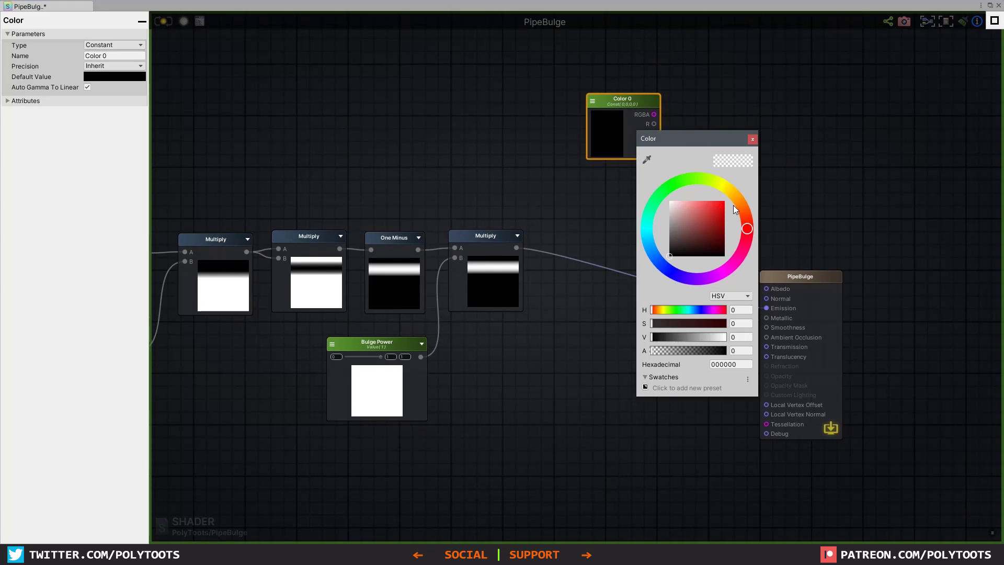
{"action": "left_click_drag", "start_coordinate": [739, 200], "coordinate": [728, 186]}
{"action": "left_click_drag", "start_coordinate": [704, 217], "coordinate": [742, 198]}
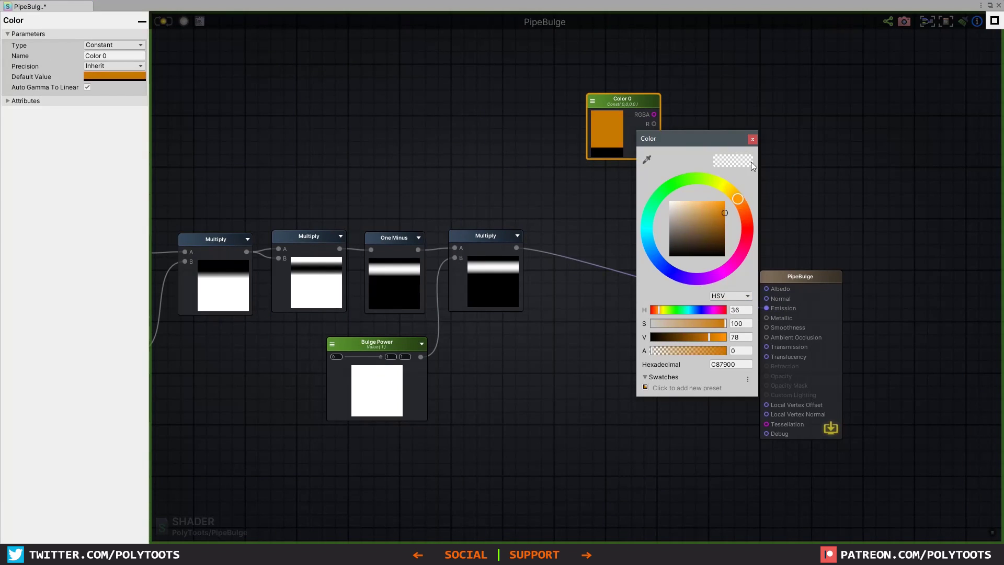
{"action": "left_click", "coordinate": [752, 139]}
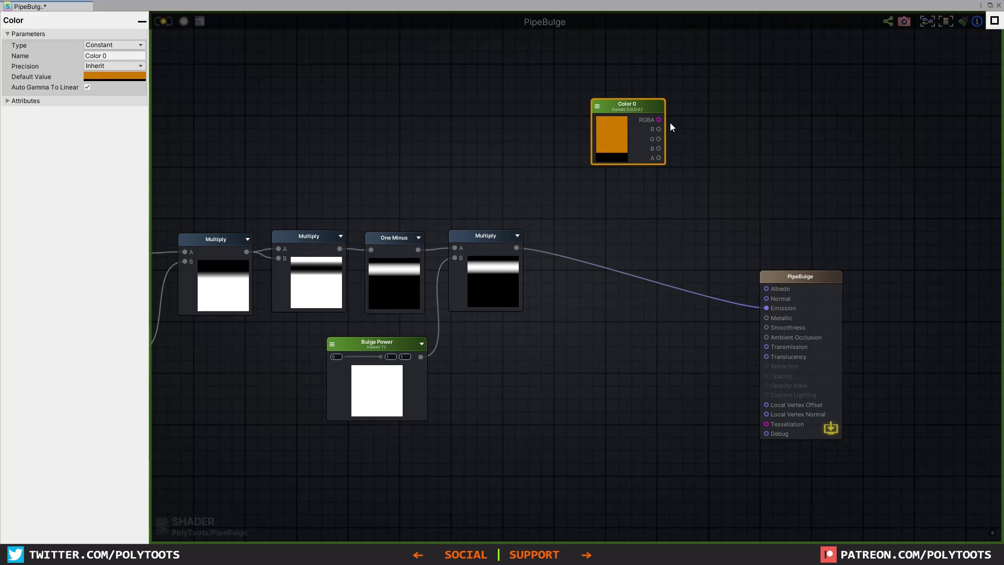
{"action": "left_click_drag", "start_coordinate": [658, 120], "coordinate": [767, 289]}
{"action": "left_click_drag", "start_coordinate": [629, 108], "coordinate": [641, 98]}
Add a Vertex Normal node and place it below the last Multiply node, beside the Bulge Power node.
{"action": "middle_click_drag", "start_coordinate": [694, 293], "coordinate": [654, 221]}
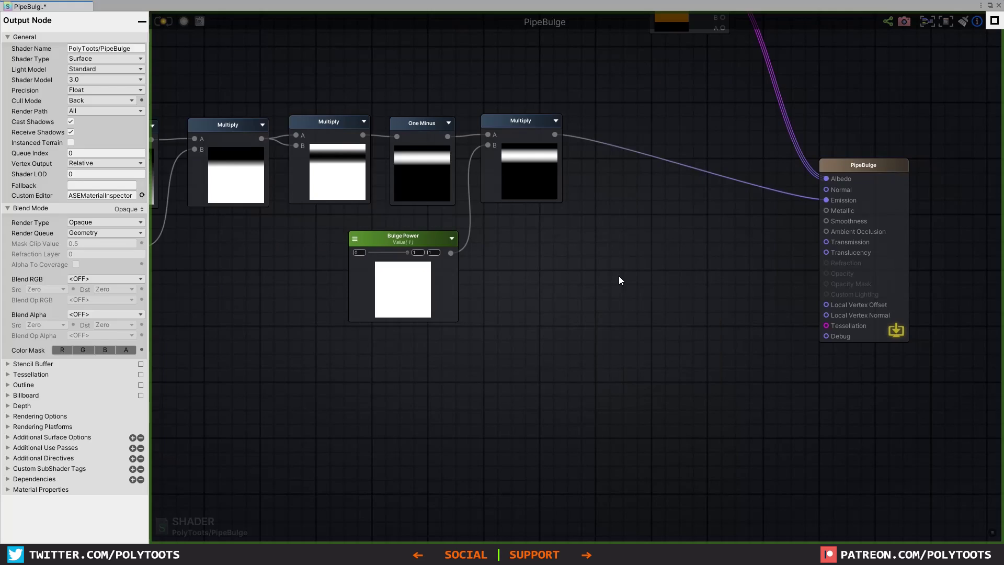
{"action": "right_click", "coordinate": [619, 277]}
{"action": "type", "text": "vertex norm"}
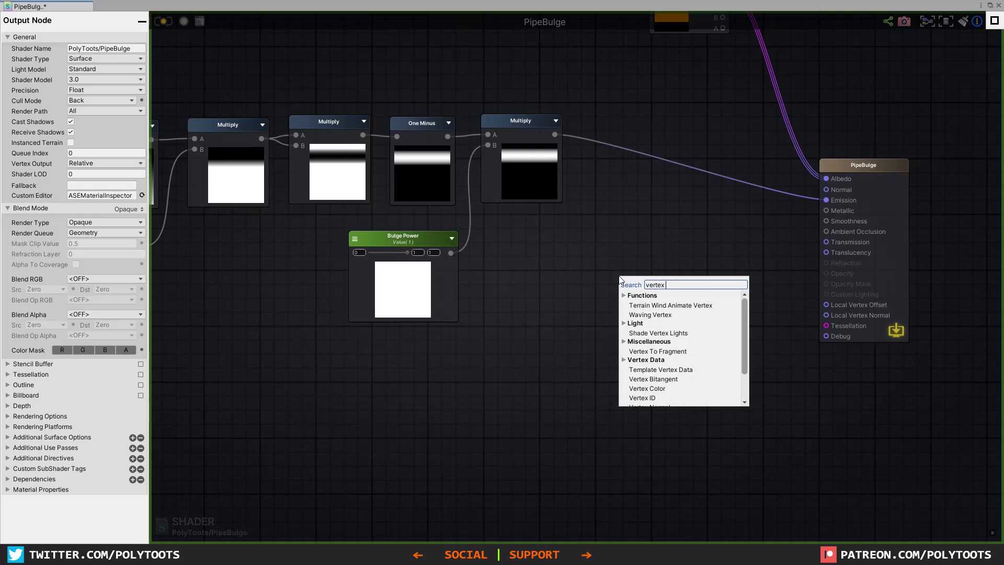
{"action": "left_click", "coordinate": [651, 305]}
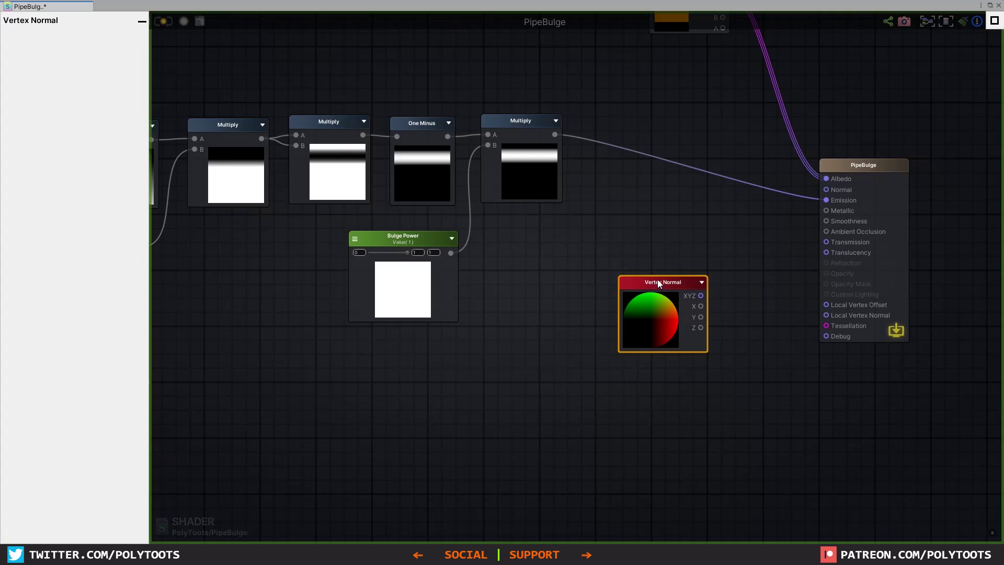
{"action": "left_click_drag", "start_coordinate": [658, 279], "coordinate": [559, 252]}
Add a Multiply node, feeding the last Multiply's output into A and the Vertex Normal's XYZ output into B.
{"action": "left_click", "coordinate": [679, 222]}
{"action": "left_click", "coordinate": [680, 208]}
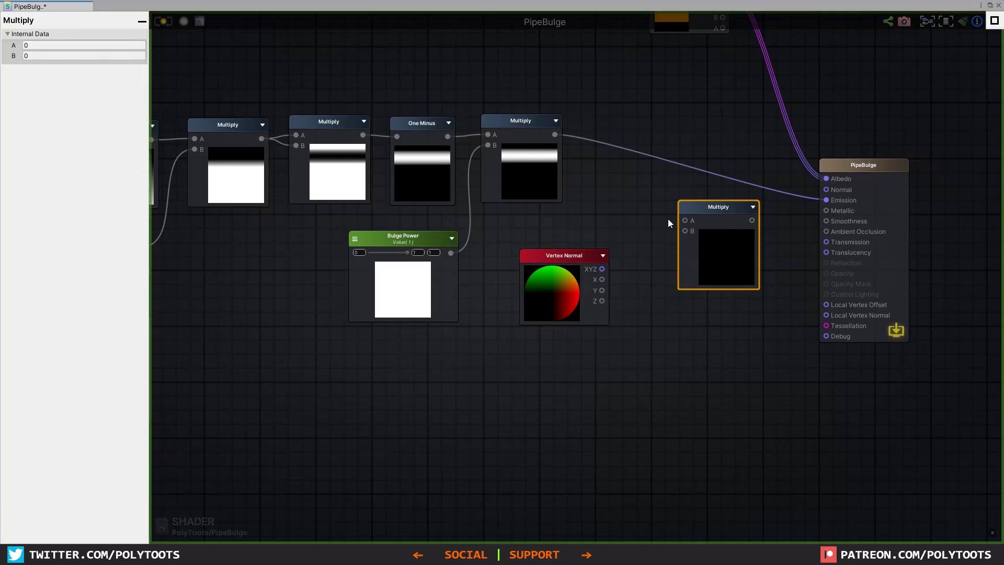
{"action": "left_click_drag", "start_coordinate": [555, 135], "coordinate": [686, 220]}
{"action": "left_click_drag", "start_coordinate": [602, 270], "coordinate": [686, 230]}
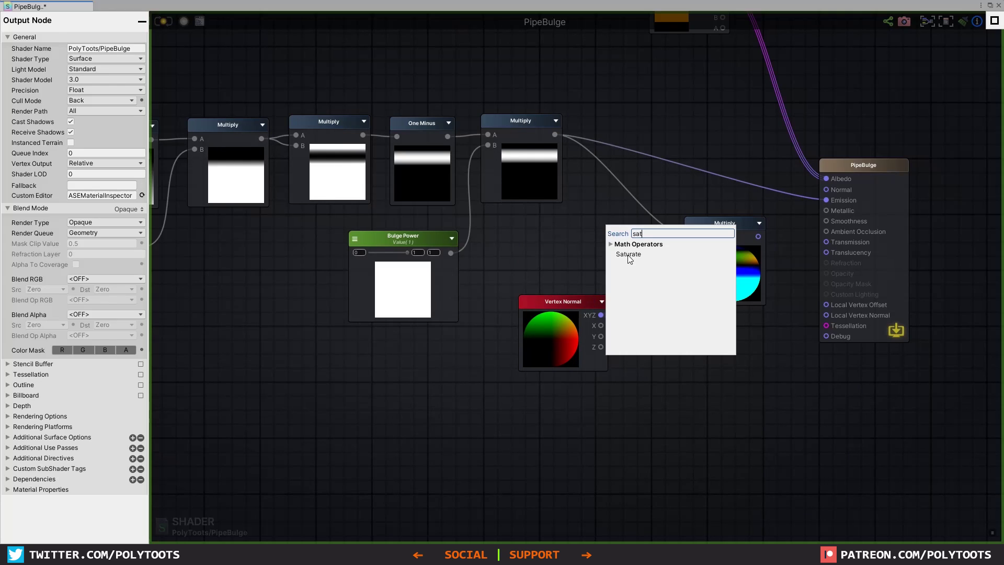
Insert a Saturate node on the wire into the new Multiply's A input and tidy the surrounding nodes.
{"action": "left_click", "coordinate": [629, 254]}
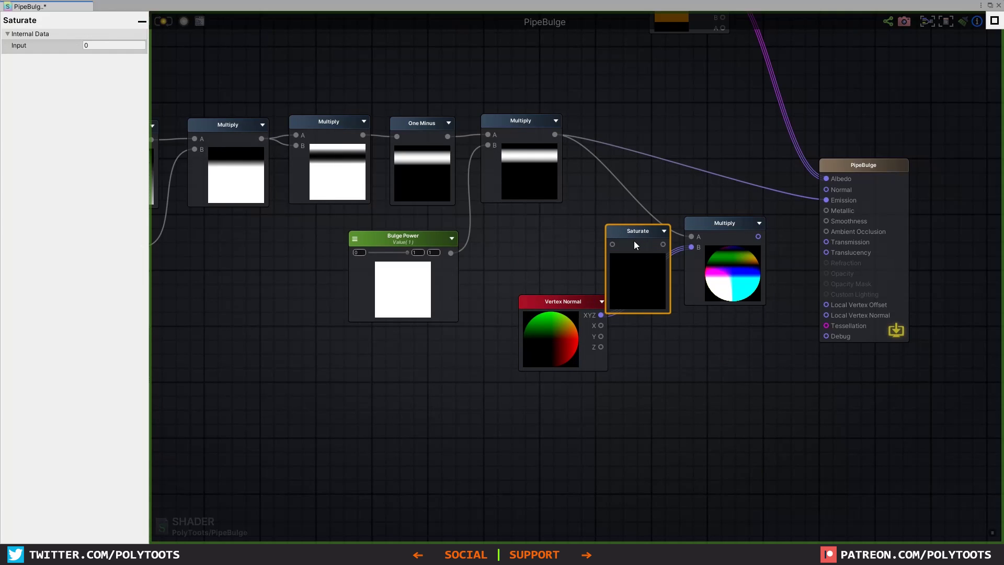
{"action": "left_click_drag", "start_coordinate": [634, 240], "coordinate": [624, 183]}
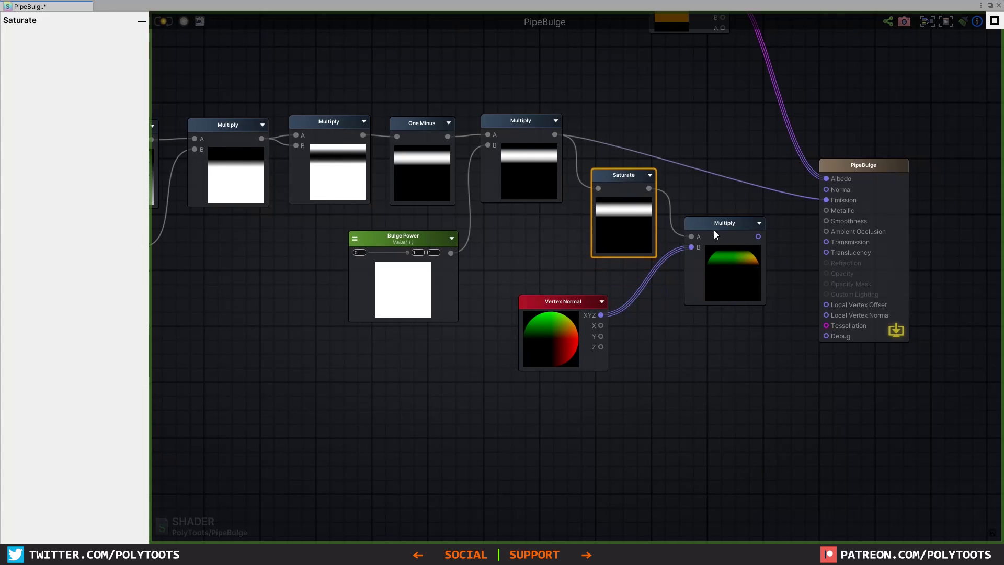
{"action": "left_click_drag", "start_coordinate": [716, 235], "coordinate": [720, 267]}
{"action": "left_click_drag", "start_coordinate": [629, 183], "coordinate": [629, 203]}
{"action": "left_click_drag", "start_coordinate": [726, 269], "coordinate": [716, 277]}
{"action": "left_click_drag", "start_coordinate": [582, 302], "coordinate": [586, 305]}
{"action": "left_click_drag", "start_coordinate": [625, 216], "coordinate": [621, 214]}
Connect the new Multiply to Local Vertex Offset, and test the bulge by varying the material's Panner and setting Bulge Power to 0.133.
{"action": "left_click_drag", "start_coordinate": [717, 273], "coordinate": [827, 305]}
{"action": "scroll", "coordinate": [746, 259], "scroll_direction": "down", "scroll_amount": 2}
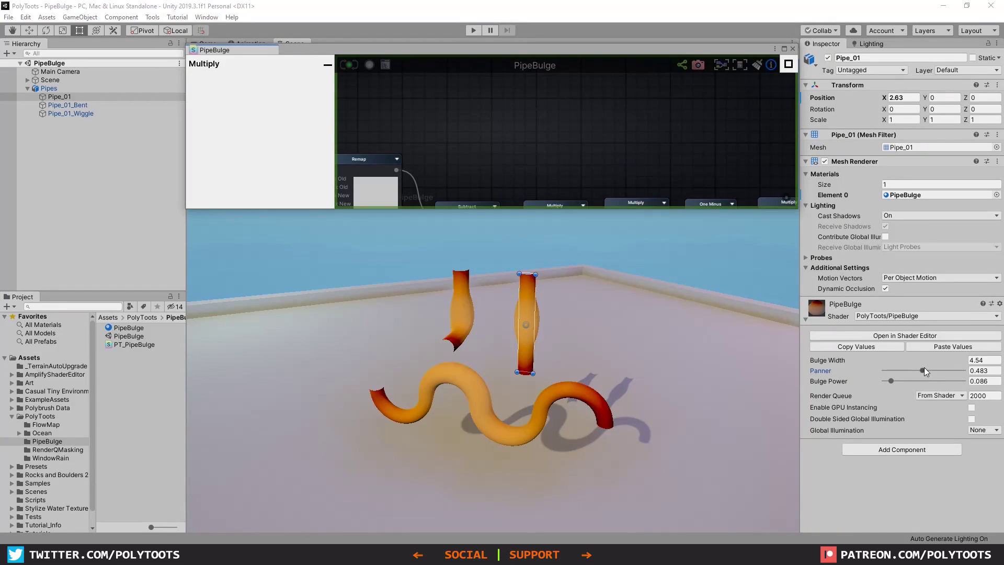
{"action": "left_click", "coordinate": [884, 371]}
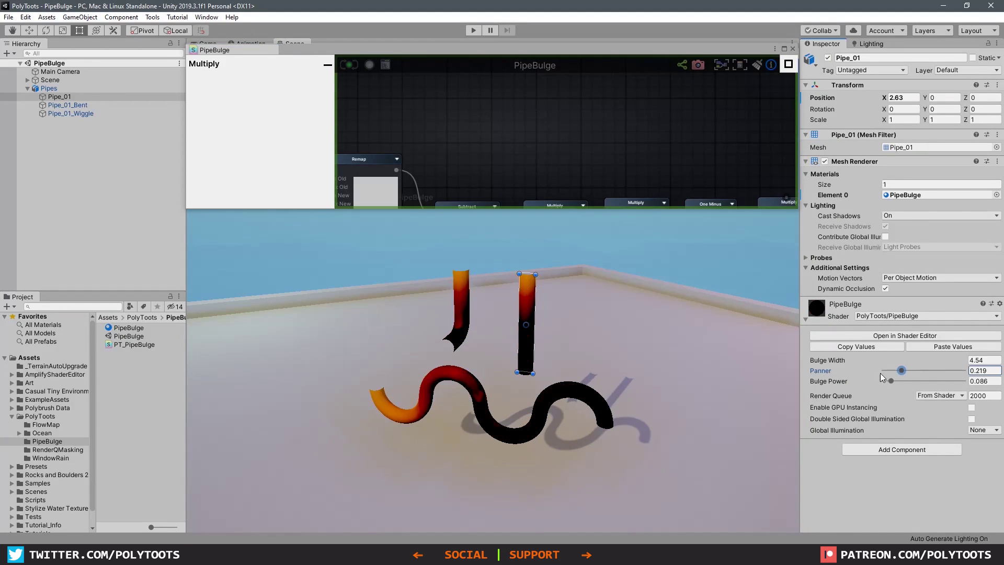
{"action": "mouse_move", "coordinate": [888, 371]}
{"action": "left_mouse_down"}
{"action": "mouse_move", "coordinate": [962, 367]}
{"action": "mouse_move", "coordinate": [885, 360]}
{"action": "mouse_move", "coordinate": [921, 360]}
{"action": "mouse_move", "coordinate": [919, 379]}
{"action": "mouse_move", "coordinate": [892, 381]}
{"action": "mouse_move", "coordinate": [919, 382]}
{"action": "mouse_move", "coordinate": [893, 383]}
{"action": "mouse_move", "coordinate": [933, 377]}
{"action": "mouse_move", "coordinate": [902, 381]}
{"action": "mouse_move", "coordinate": [899, 368]}
{"action": "mouse_move", "coordinate": [944, 370]}
{"action": "mouse_move", "coordinate": [895, 386]}
{"action": "left_mouse_up"}
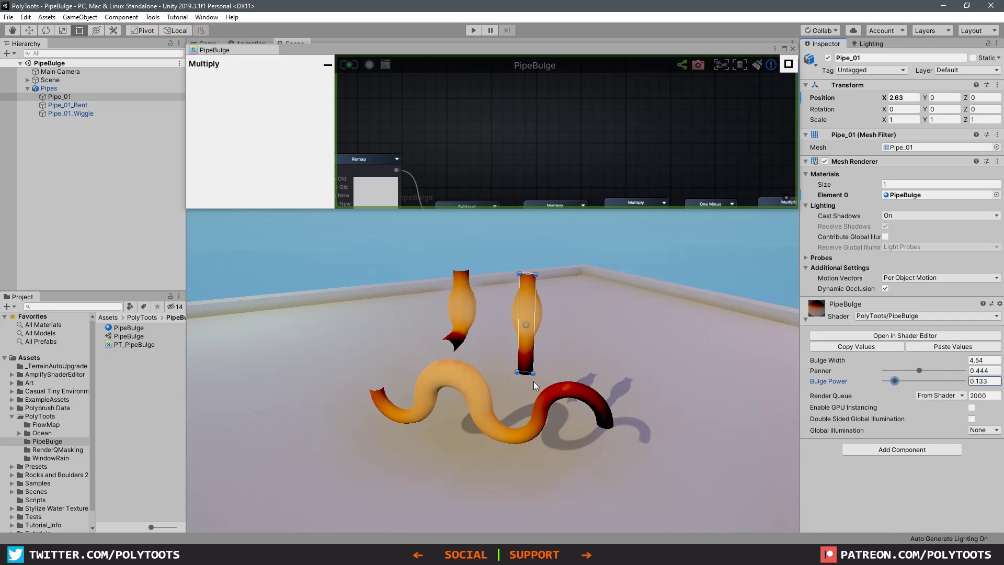
Connect the Saturate node's output to Emission and update the shader.
{"action": "middle_click_drag", "start_coordinate": [620, 162], "coordinate": [602, 130]}
{"action": "scroll", "coordinate": [601, 129], "scroll_direction": "down", "scroll_amount": 3}
{"action": "middle_click_drag", "start_coordinate": [670, 140], "coordinate": [525, 80]}
{"action": "scroll", "coordinate": [642, 158], "scroll_direction": "up", "scroll_amount": 3}
{"action": "middle_click_drag", "start_coordinate": [641, 158], "coordinate": [578, 169]}
{"action": "left_click_drag", "start_coordinate": [556, 135], "coordinate": [707, 138]}
{"action": "left_click_drag", "start_coordinate": [549, 117], "coordinate": [560, 135]}
{"action": "left_click", "coordinate": [353, 67]}
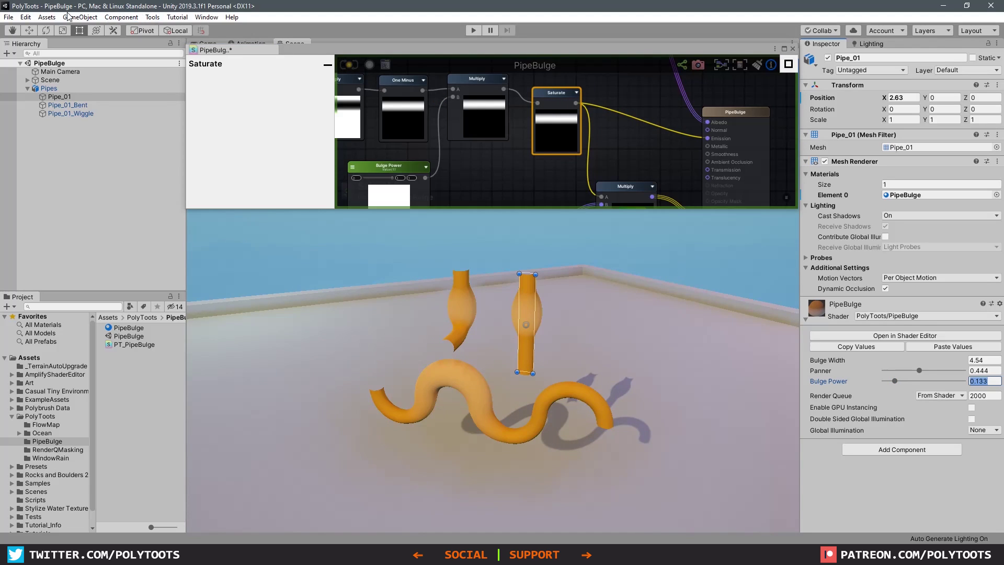
Switch to the Hand tool and vary the material's Panner value to preview the emissive bulge on the pipes.
{"action": "left_click", "coordinate": [12, 31]}
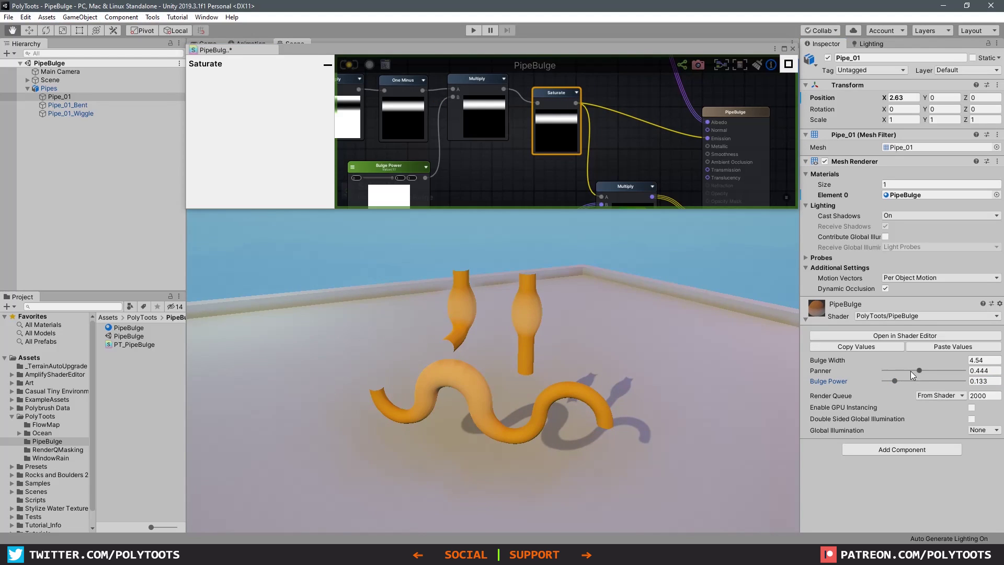
{"action": "mouse_move", "coordinate": [918, 369]}
{"action": "left_mouse_down"}
{"action": "mouse_move", "coordinate": [902, 372]}
{"action": "mouse_move", "coordinate": [929, 365]}
{"action": "mouse_move", "coordinate": [918, 363]}
{"action": "left_mouse_up"}
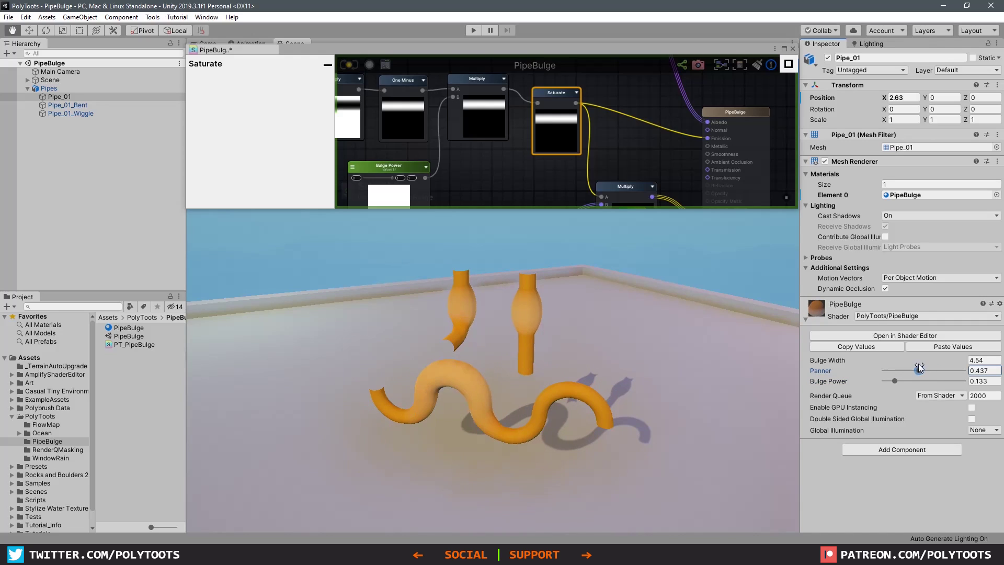
Remove the connection to Emission and set the material's Panner to 0.404.
{"action": "left_click", "coordinate": [708, 138], "text": "alt"}
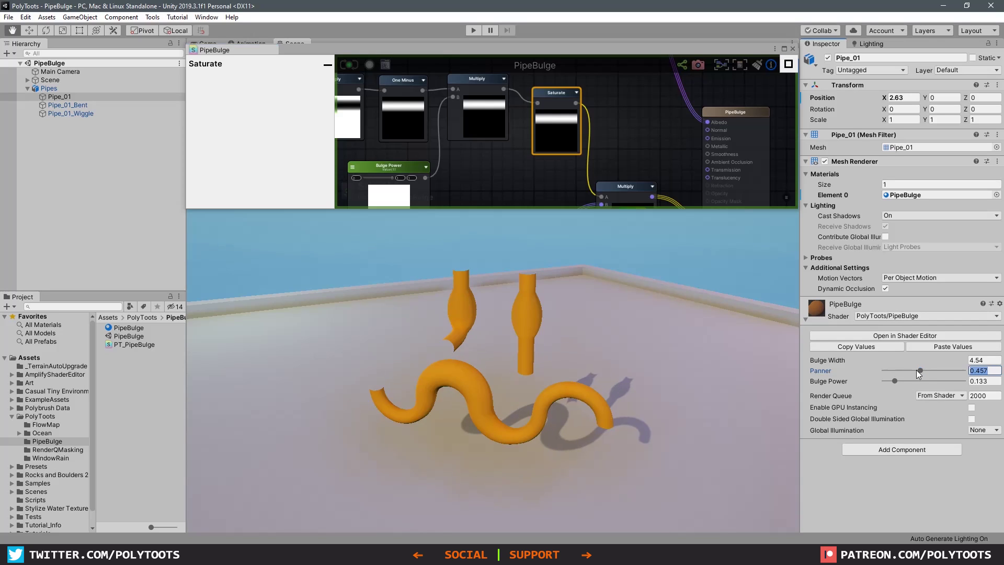
{"action": "left_click_drag", "start_coordinate": [920, 373], "coordinate": [916, 373]}
{"action": "middle_click_drag", "start_coordinate": [604, 90], "coordinate": [608, 141]}
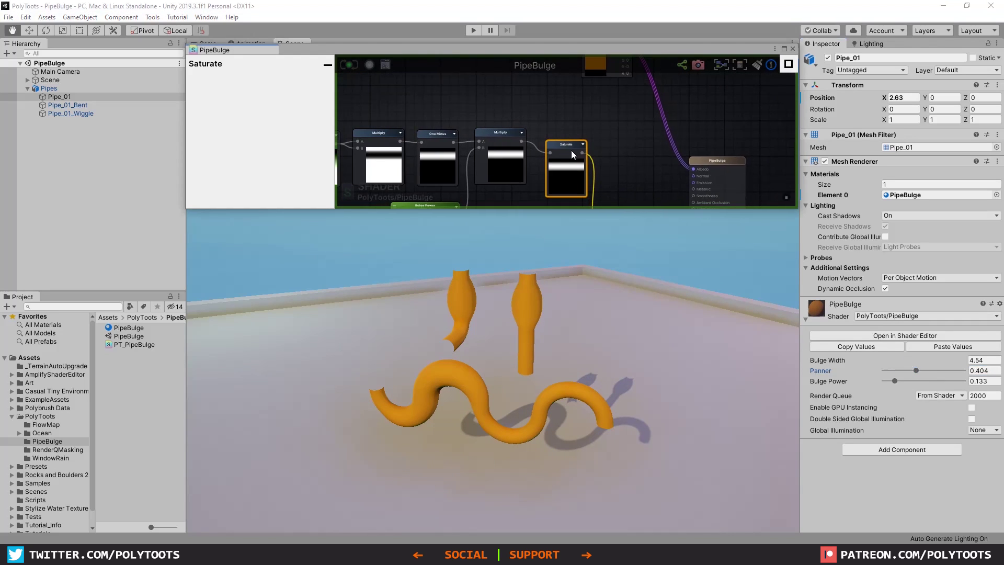
{"action": "left_click_drag", "start_coordinate": [572, 154], "coordinate": [578, 146]}
Maximize the shader editor and move the bulge node chain farther away from the output node.
{"action": "left_click", "coordinate": [784, 49]}
{"action": "middle_click_drag", "start_coordinate": [491, 148], "coordinate": [616, 273]}
{"action": "scroll", "coordinate": [586, 228], "scroll_direction": "up", "scroll_amount": 2}
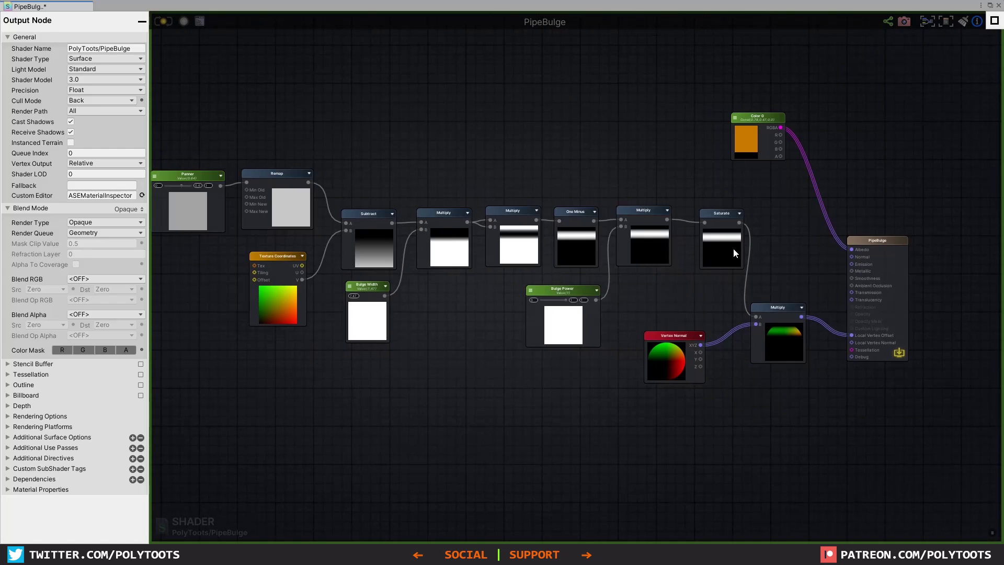
{"action": "scroll", "coordinate": [743, 249], "scroll_direction": "down", "scroll_amount": 2}
{"action": "middle_click_drag", "start_coordinate": [755, 249], "coordinate": [772, 249]}
{"action": "scroll", "coordinate": [772, 249], "scroll_direction": "up", "scroll_amount": 2}
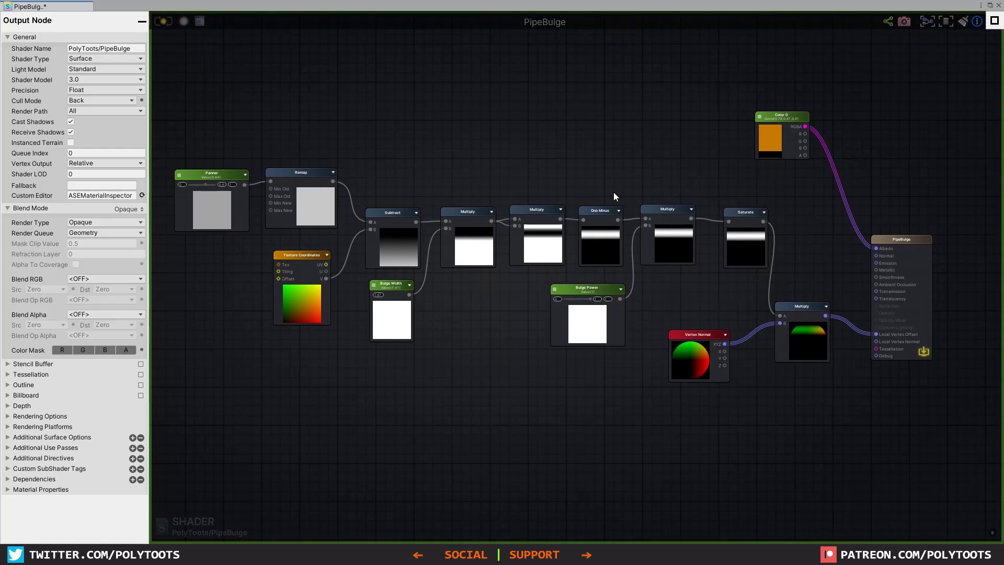
{"action": "scroll", "coordinate": [657, 199], "scroll_direction": "down", "scroll_amount": 3}
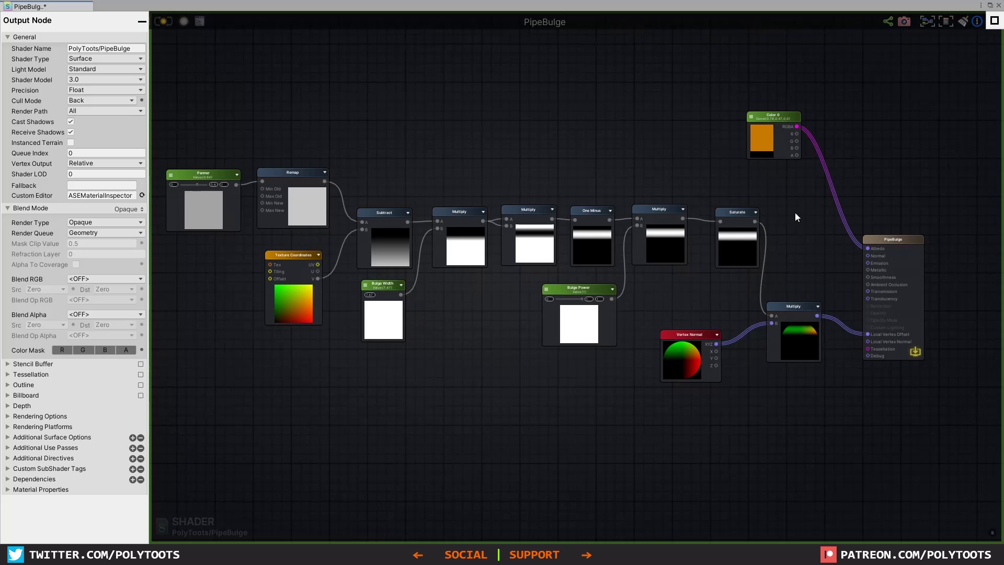
{"action": "left_click_drag", "start_coordinate": [220, 168], "coordinate": [749, 371]}
{"action": "left_click_drag", "start_coordinate": [726, 287], "coordinate": [696, 261]}
{"action": "left_click", "coordinate": [695, 256]}
Add a Float node with value 0.7 in the empty area between the Saturate node and the output node.
{"action": "scroll", "coordinate": [769, 244], "scroll_direction": "up", "scroll_amount": 5}
{"action": "middle_click_drag", "start_coordinate": [768, 243], "coordinate": [703, 239]}
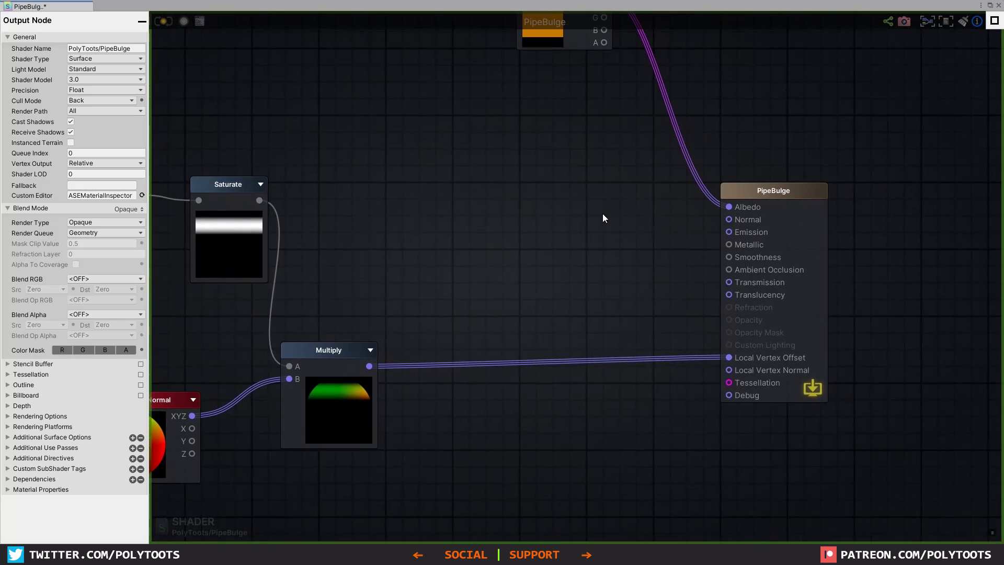
{"action": "key", "text": "1"}
{"action": "left_click", "coordinate": [575, 179]}
{"action": "left_click", "coordinate": [587, 206]}
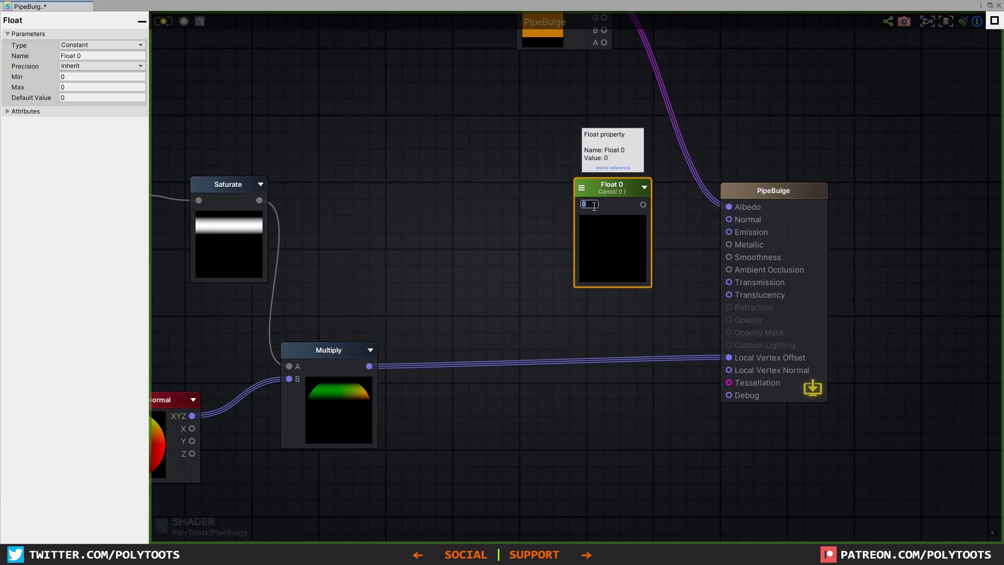
{"action": "type", "text": "0.7"}
{"action": "left_click_drag", "start_coordinate": [633, 193], "coordinate": [616, 124]}
Add a second Float node set to 1 and connect it to Metallic, and connect the 0.7 Float to Smoothness.
{"action": "key", "text": "1"}
{"action": "left_click", "coordinate": [586, 238]}
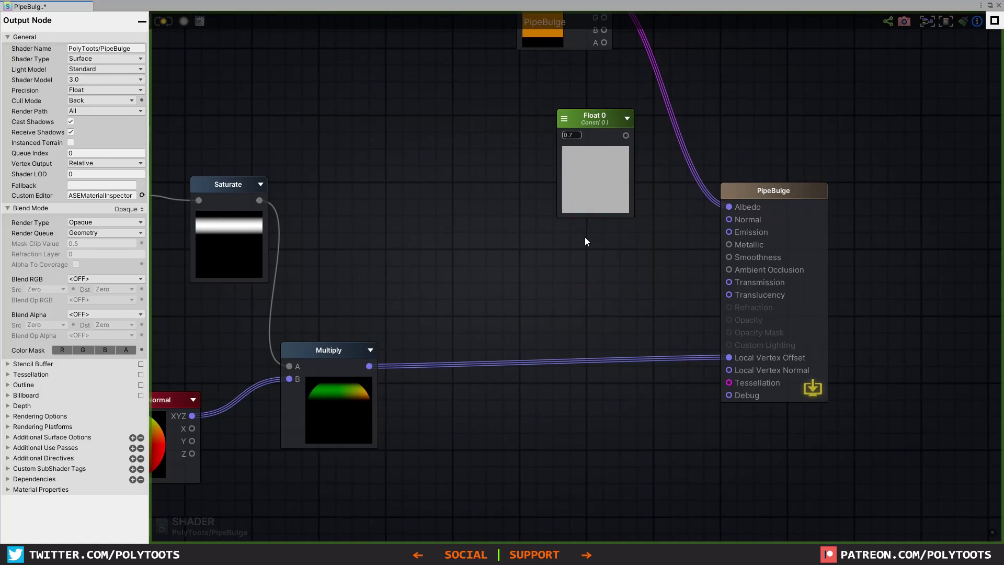
{"action": "left_click", "coordinate": [578, 256]}
{"action": "type", "text": "1"}
{"action": "left_click_drag", "start_coordinate": [631, 257], "coordinate": [729, 245]}
{"action": "left_click_drag", "start_coordinate": [627, 135], "coordinate": [729, 257]}
Place the Metallic Float node above the Smoothness Float node and save the shader.
{"action": "left_click_drag", "start_coordinate": [601, 239], "coordinate": [682, 127]}
{"action": "left_click_drag", "start_coordinate": [593, 121], "coordinate": [597, 237]}
{"action": "left_click_drag", "start_coordinate": [673, 130], "coordinate": [589, 118]}
{"action": "left_click", "coordinate": [384, 146]}
{"action": "key", "text": "ctrl+s"}
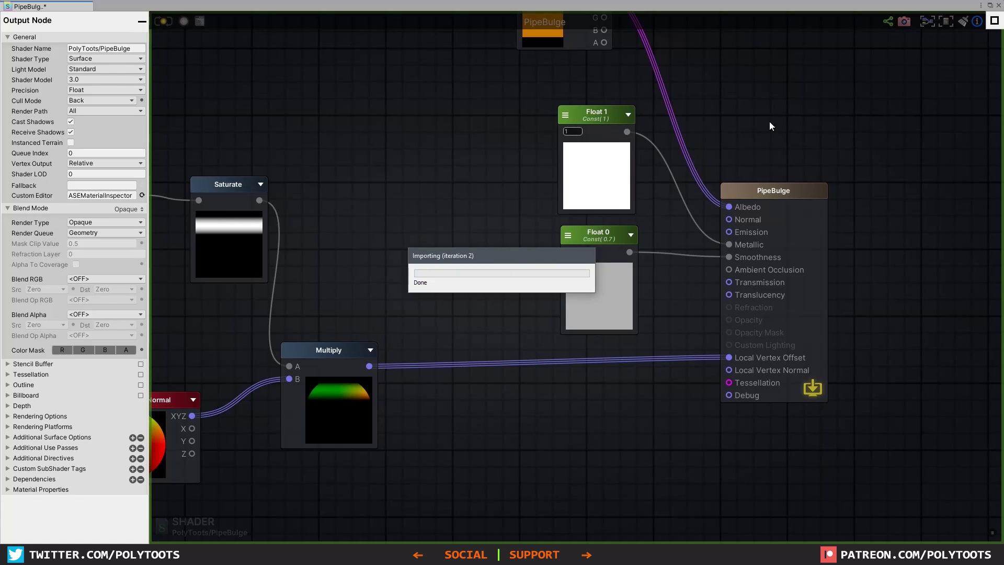
Dock the shader editor above the Scene view and vary the material's Panner value to preview the bulge on the metallic pipes.
{"action": "left_click", "coordinate": [990, 5]}
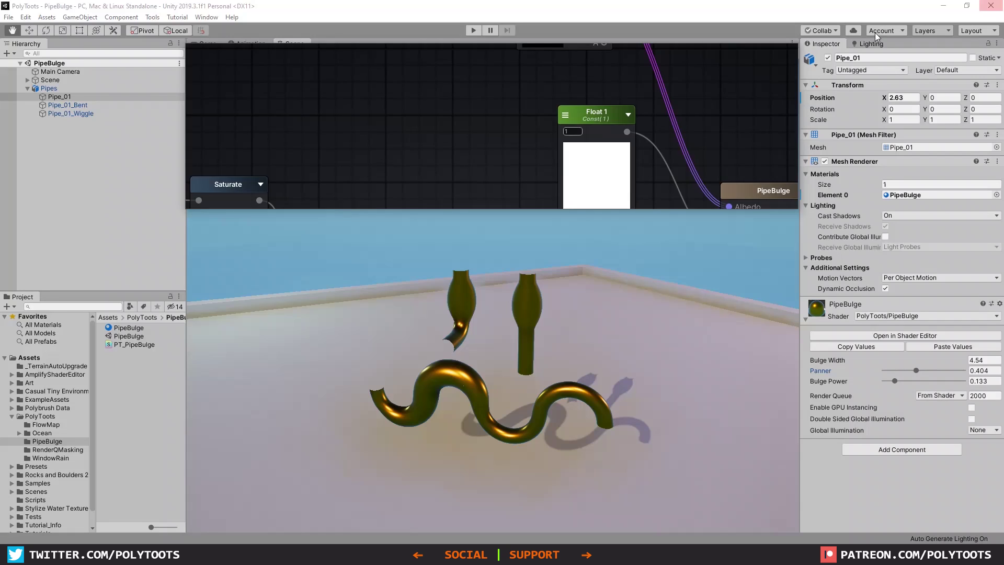
{"action": "left_click_drag", "start_coordinate": [231, 49], "coordinate": [357, 112]}
{"action": "middle_click_drag", "start_coordinate": [547, 361], "coordinate": [563, 330]}
{"action": "left_click_drag", "start_coordinate": [563, 330], "coordinate": [600, 359], "text": "alt"}
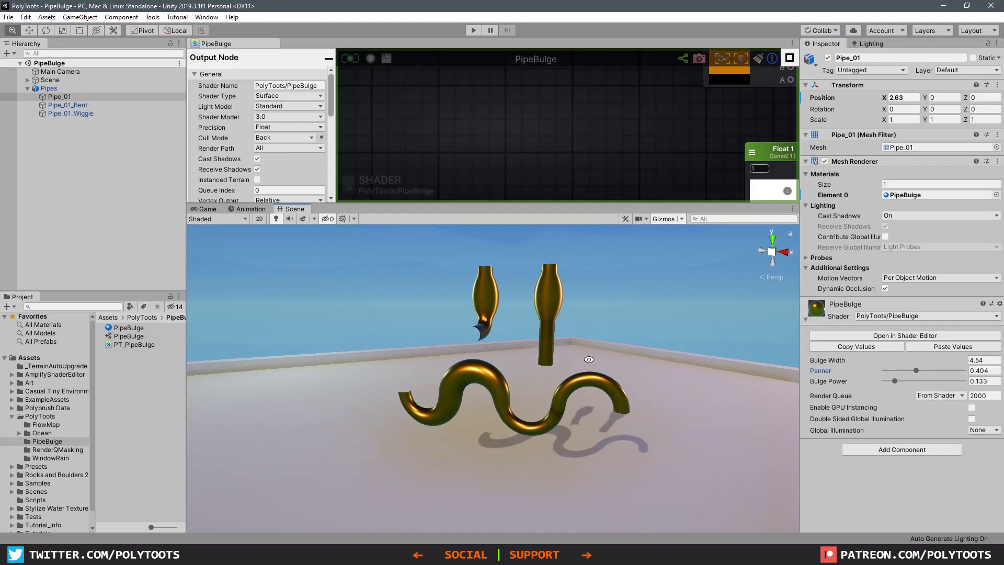
{"action": "mouse_move", "coordinate": [917, 369]}
{"action": "left_mouse_down"}
{"action": "mouse_move", "coordinate": [895, 371]}
{"action": "mouse_move", "coordinate": [960, 362]}
{"action": "mouse_move", "coordinate": [910, 362]}
{"action": "mouse_move", "coordinate": [926, 358]}
{"action": "left_mouse_up"}
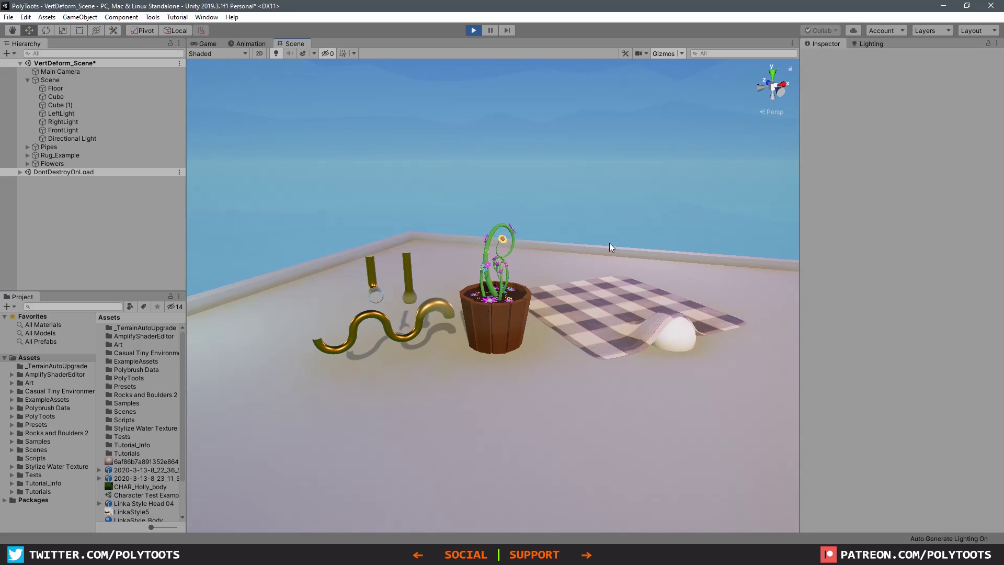
{"action": "scroll", "coordinate": [610, 243], "scroll_direction": "up", "scroll_amount": 2}
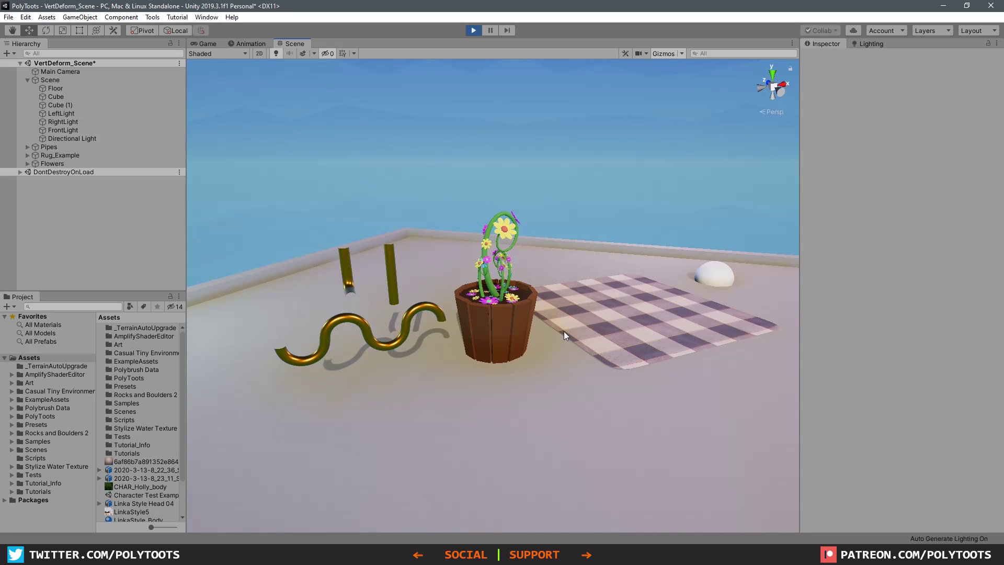
{"action": "scroll", "coordinate": [564, 331], "scroll_direction": "down", "scroll_amount": 2}
{"action": "scroll", "coordinate": [614, 284], "scroll_direction": "up", "scroll_amount": 1}
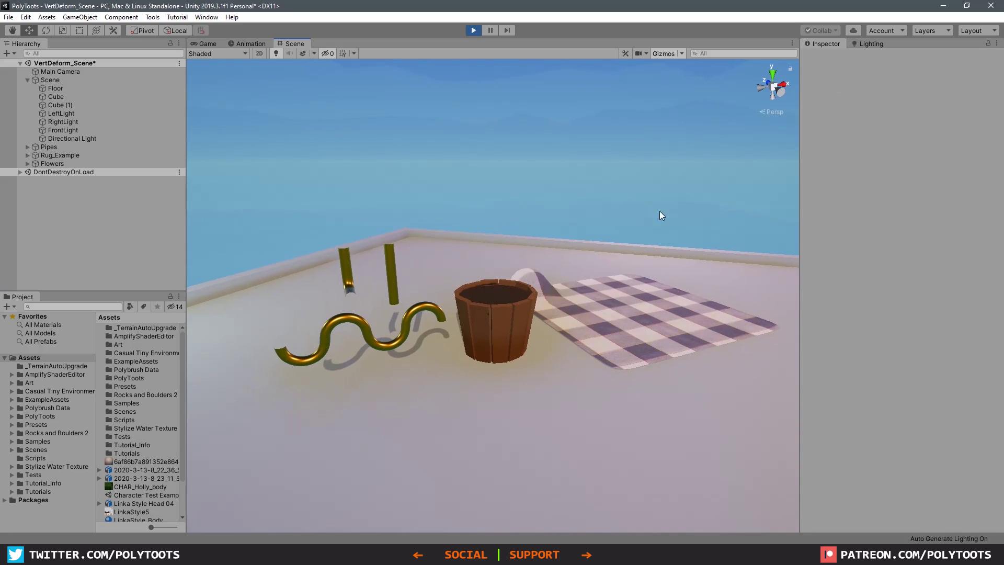